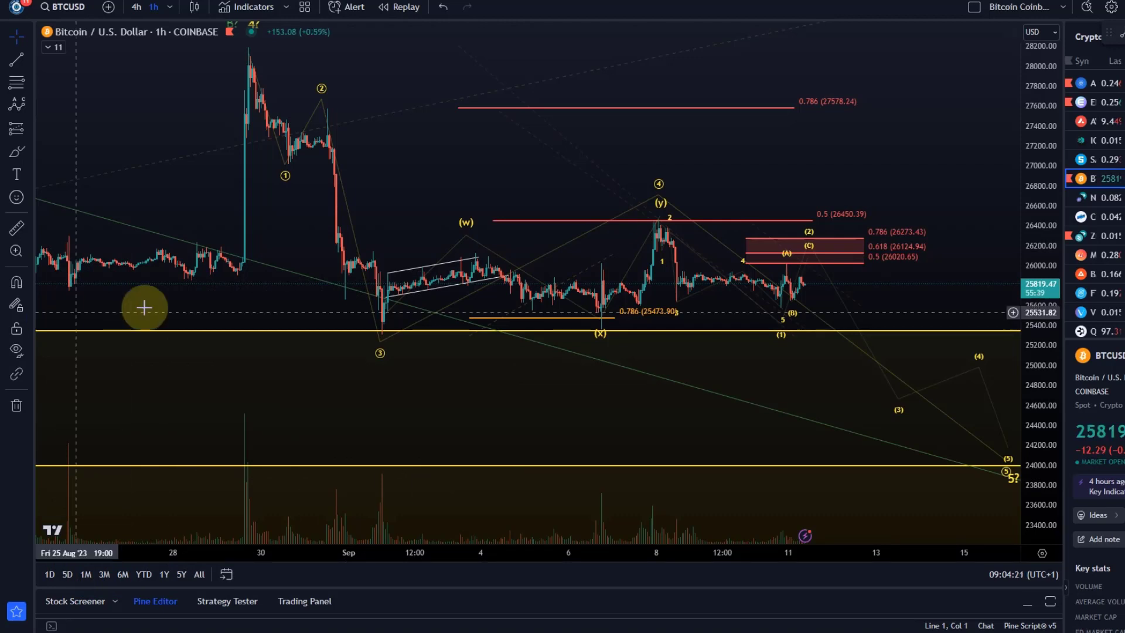
- Pan the chart so the latest BTCUSD candles and the projected drop toward 24,000 sit centred
{"action": "left_click_drag", "start_coordinate": [755, 380], "coordinate": [541, 295]}
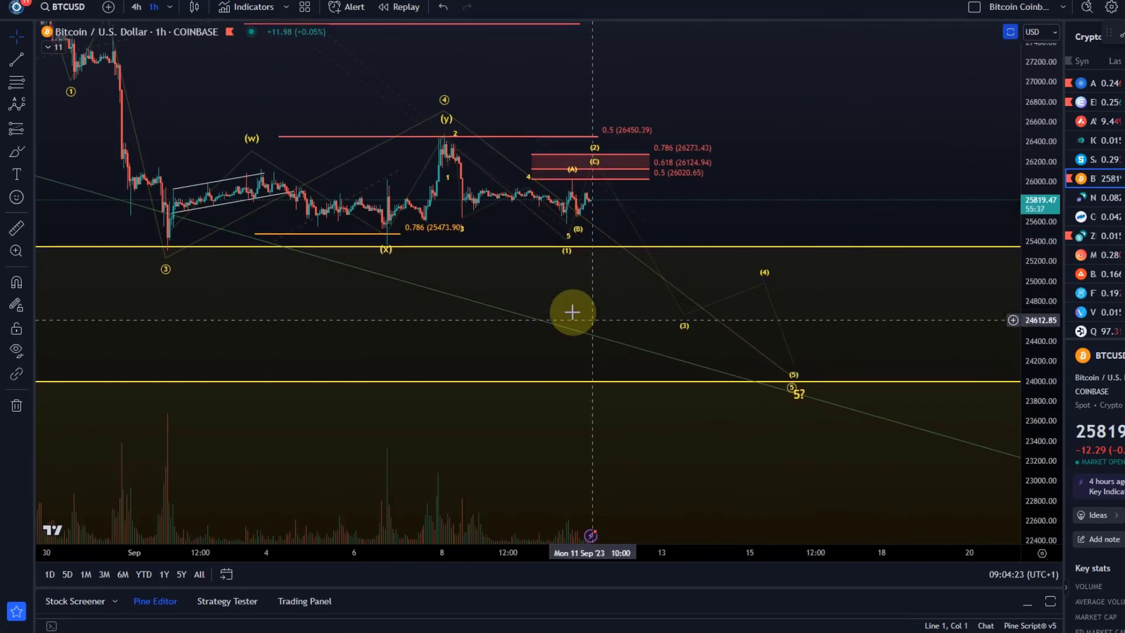
- Inspect the 0-5 impulse, ABC correction and WXY correction wave drawings by selecting each
{"action": "left_click", "coordinate": [534, 184]}
{"action": "left_click", "coordinate": [565, 221]}
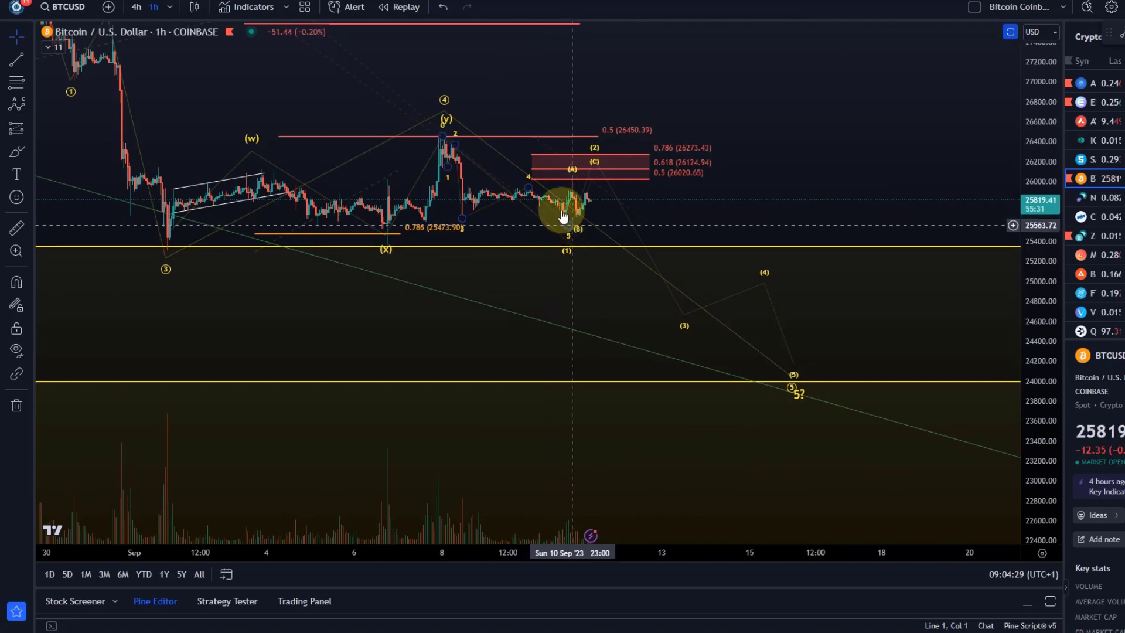
{"action": "left_click", "coordinate": [473, 128]}
{"action": "left_click", "coordinate": [445, 119]}
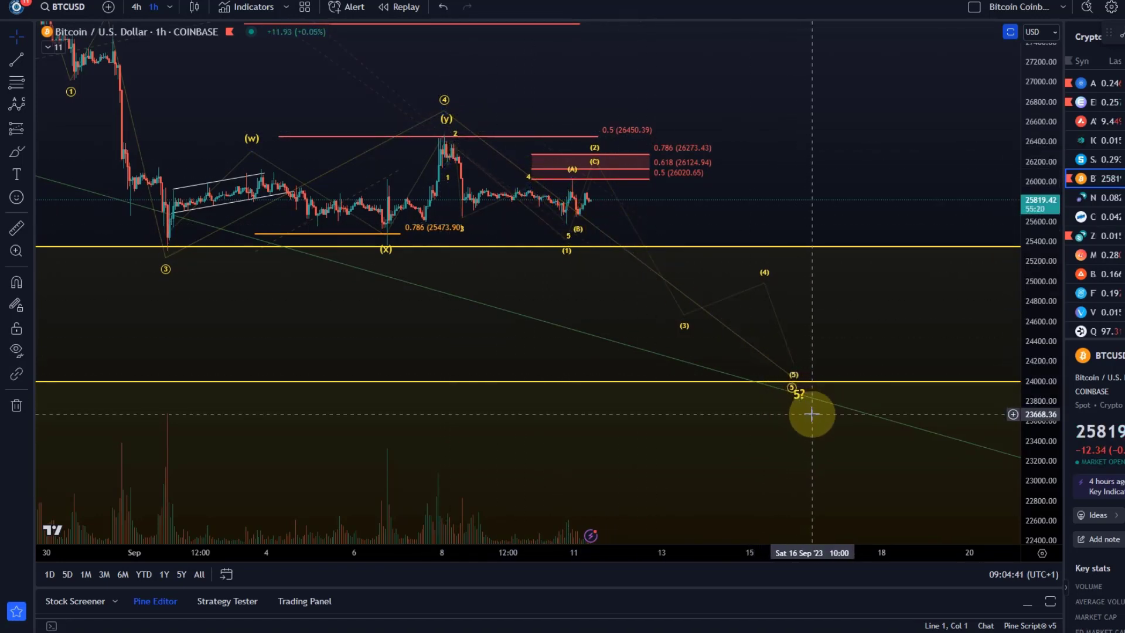
- Stretch the price scale, reposition the view, and raise projected wave (1) to near 25,489
{"action": "scroll", "coordinate": [494, 234], "scroll_direction": "up", "scroll_amount": 3}
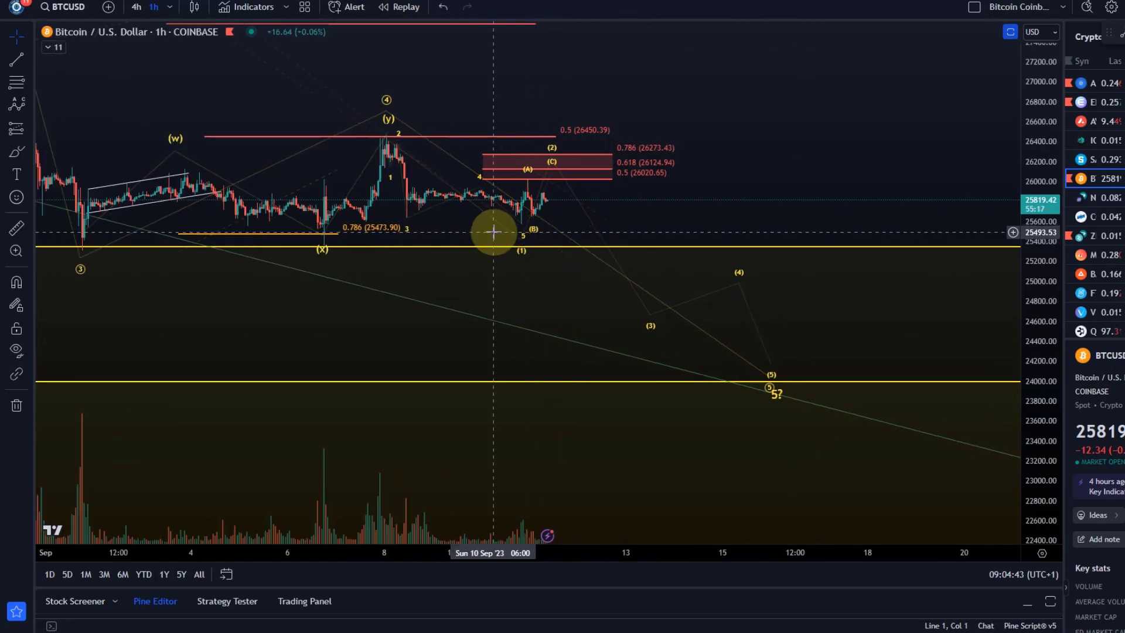
{"action": "left_click_drag", "start_coordinate": [1036, 427], "coordinate": [1032, 30]}
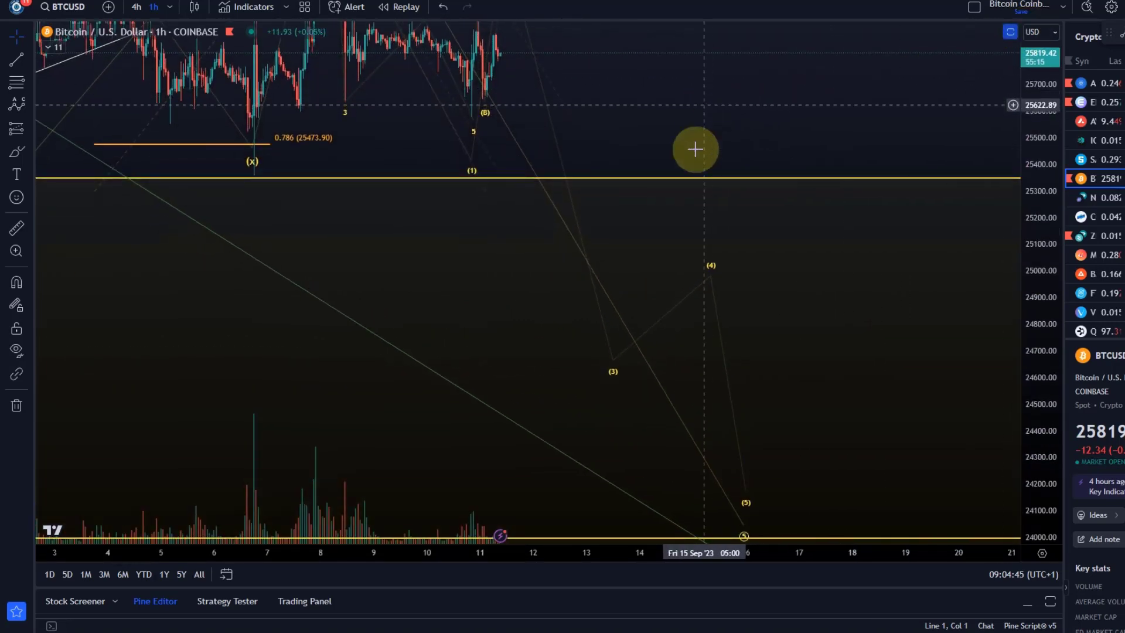
{"action": "left_click_drag", "start_coordinate": [695, 148], "coordinate": [690, 347]}
{"action": "left_click_drag", "start_coordinate": [567, 271], "coordinate": [580, 298]}
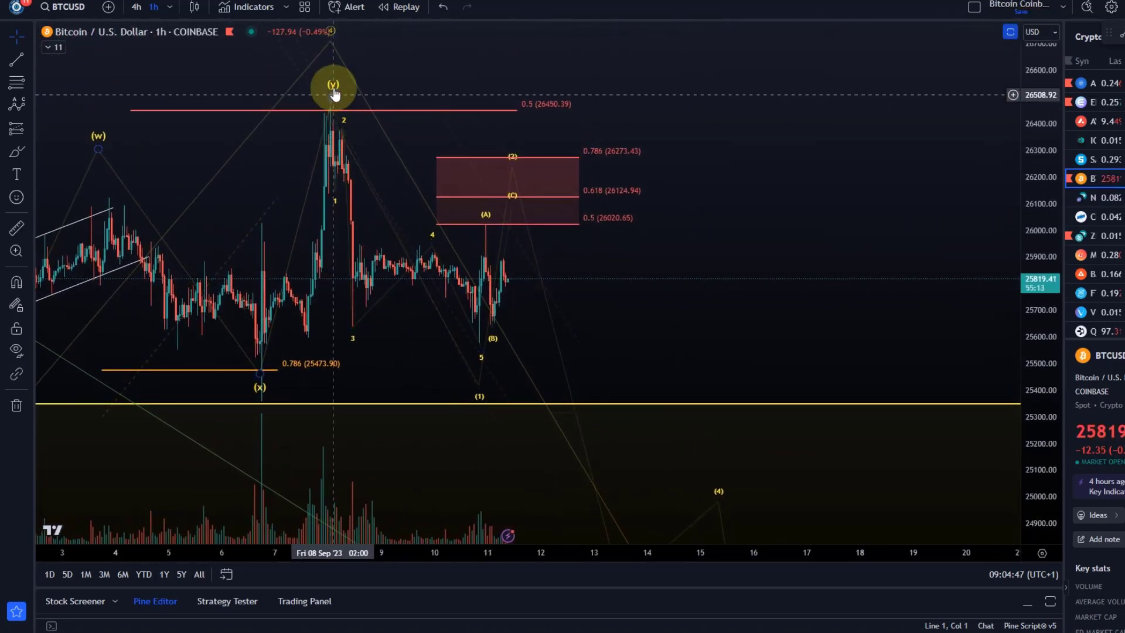
{"action": "left_click_drag", "start_coordinate": [478, 387], "coordinate": [478, 367]}
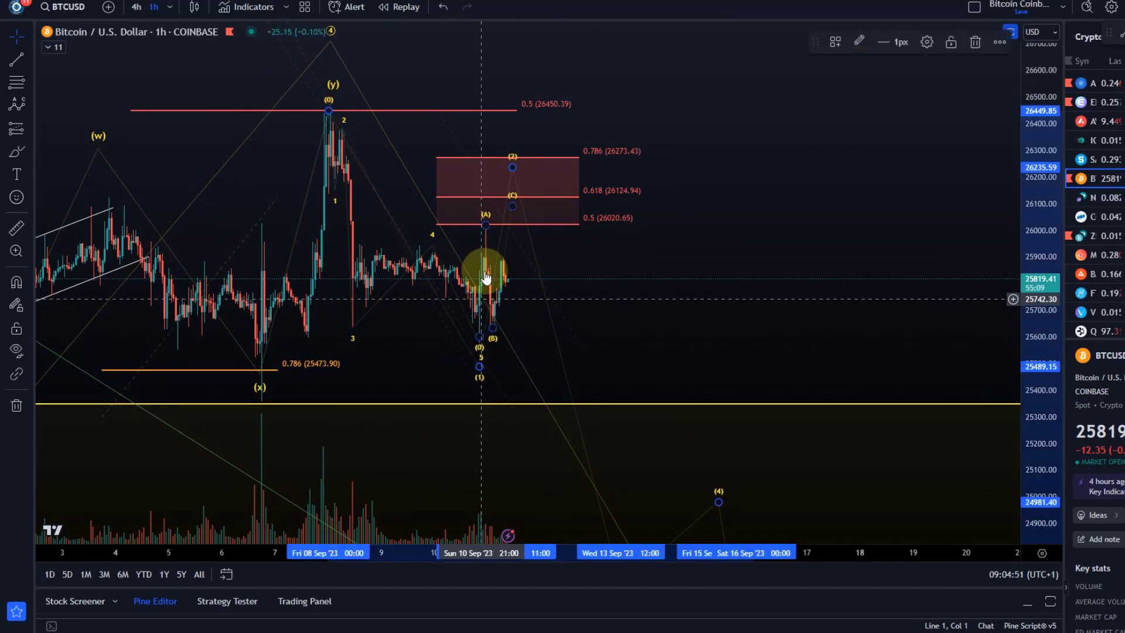
- Drop projected wave (2) into the red Fib zone near 26,208, zoom in, and show the interval list
{"action": "mouse_move", "coordinate": [513, 166]}
{"action": "left_mouse_down"}
{"action": "mouse_move", "coordinate": [514, 185]}
{"action": "mouse_move", "coordinate": [511, 175]}
{"action": "left_mouse_up"}
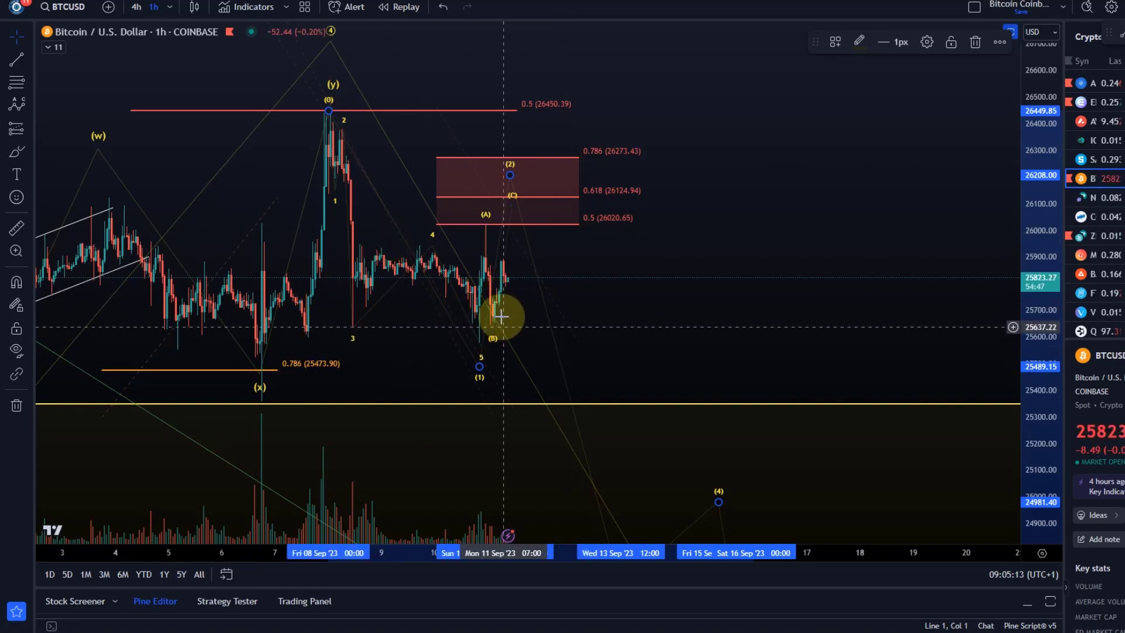
{"action": "scroll", "coordinate": [465, 309], "scroll_direction": "up", "scroll_amount": 5}
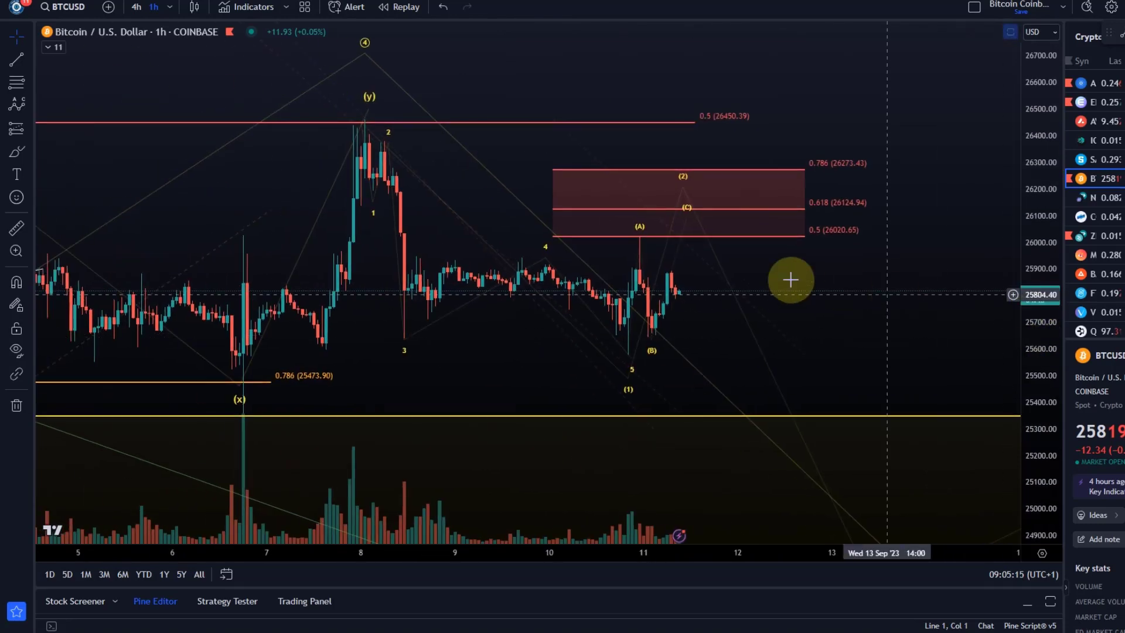
{"action": "scroll", "coordinate": [710, 261], "scroll_direction": "up", "scroll_amount": 3}
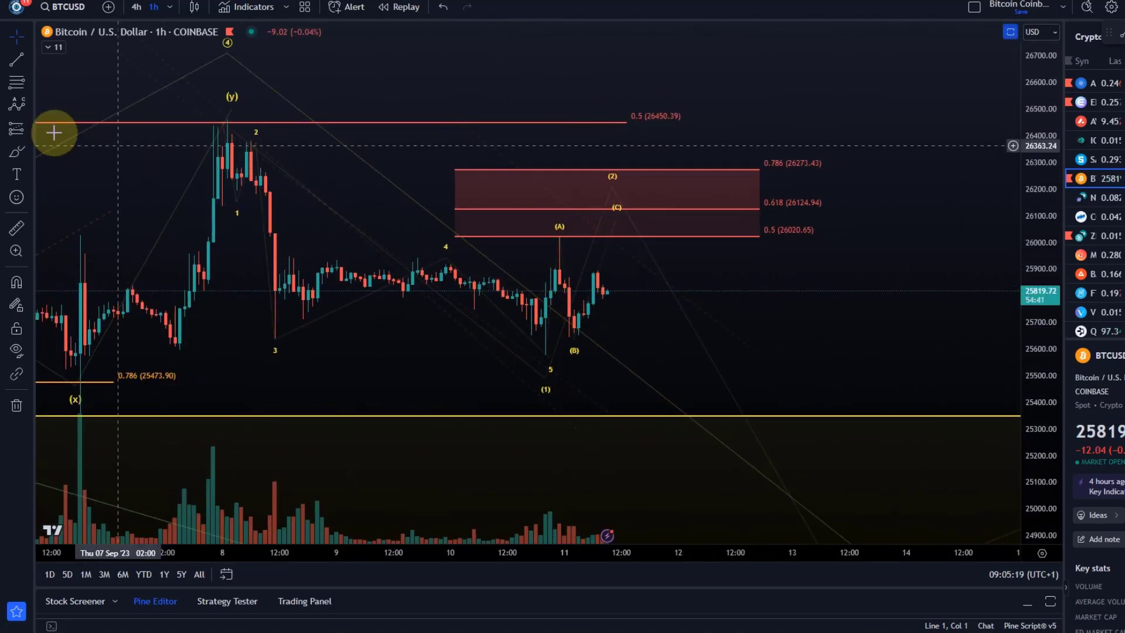
{"action": "left_click", "coordinate": [169, 7]}
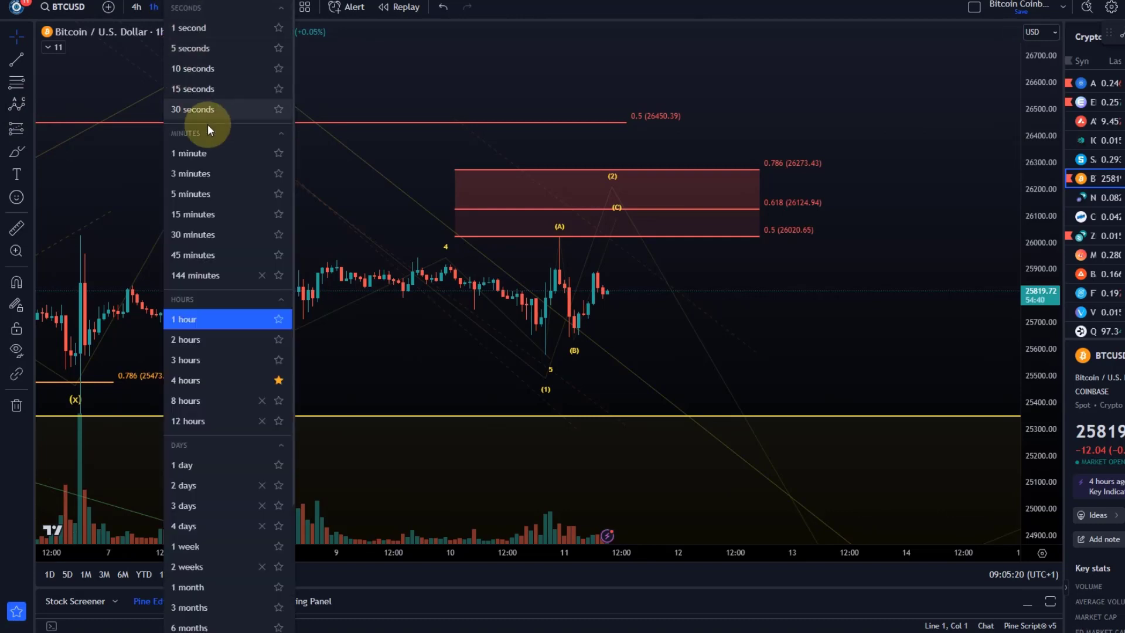
- Switch to 30-minute candles and draw a Fib retracement from the (B) low up to about 26,019
{"action": "left_click", "coordinate": [212, 237]}
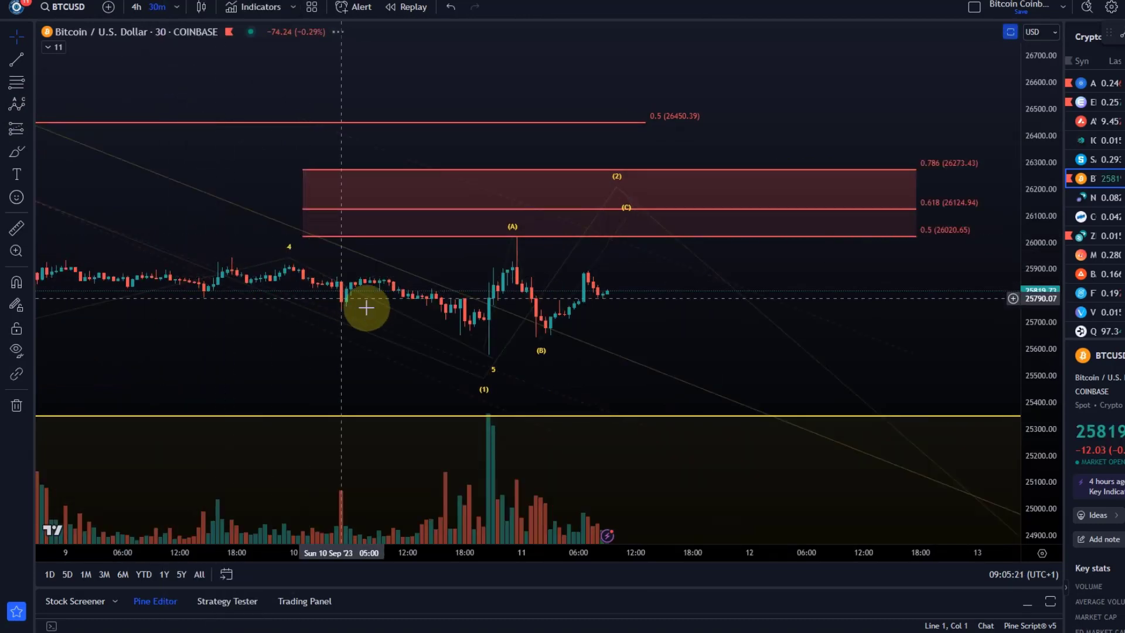
{"action": "left_click", "coordinate": [515, 233]}
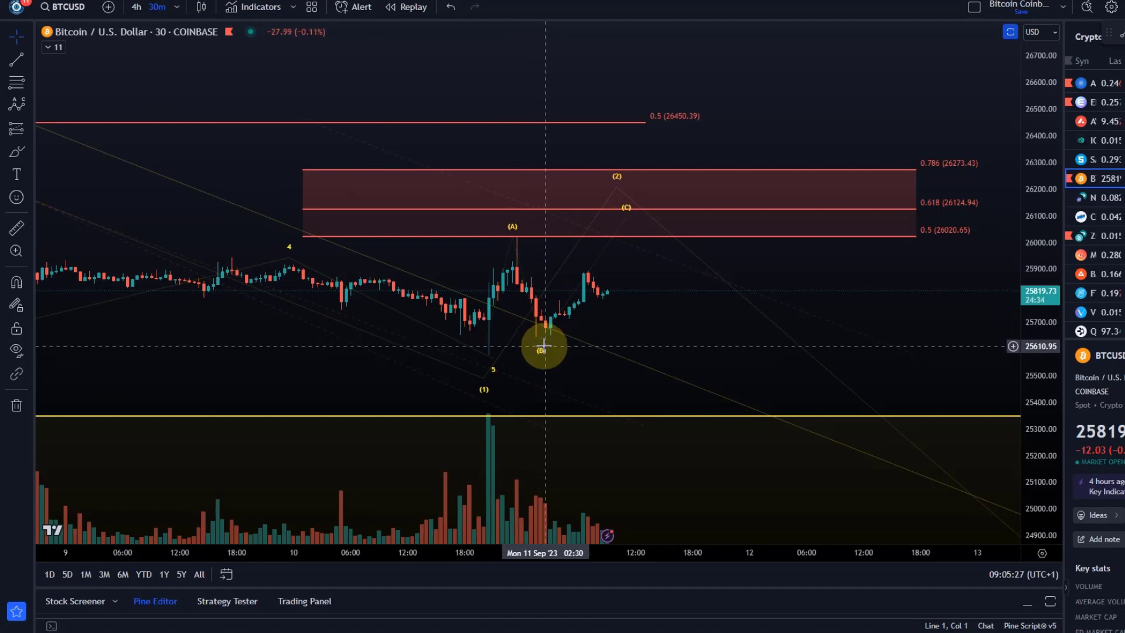
{"action": "left_click", "coordinate": [16, 82]}
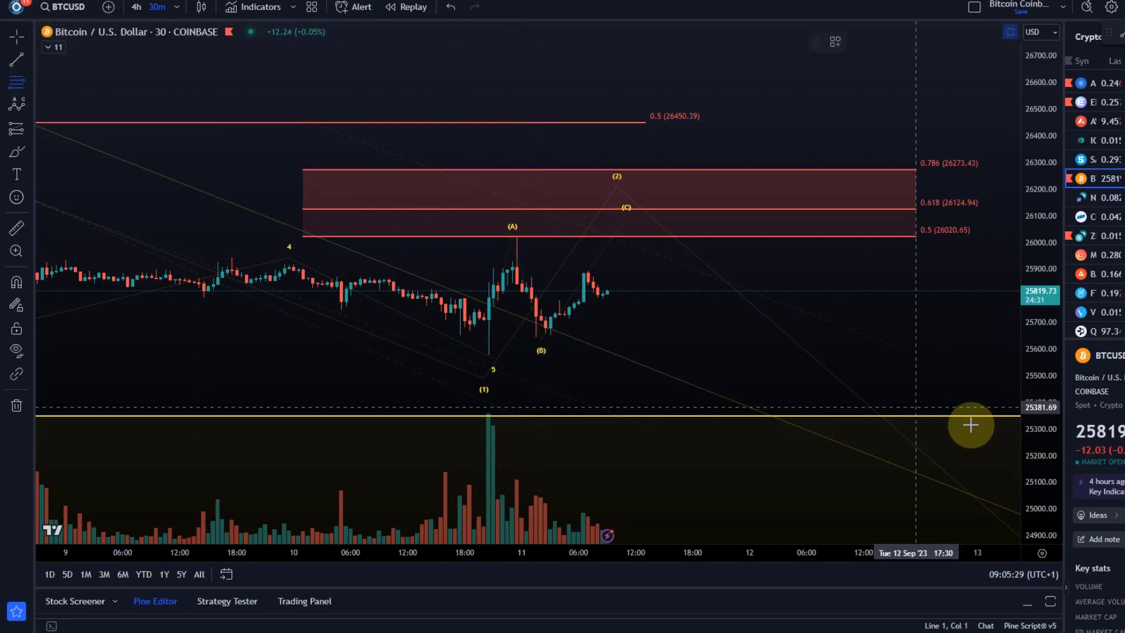
{"action": "left_click", "coordinate": [545, 354]}
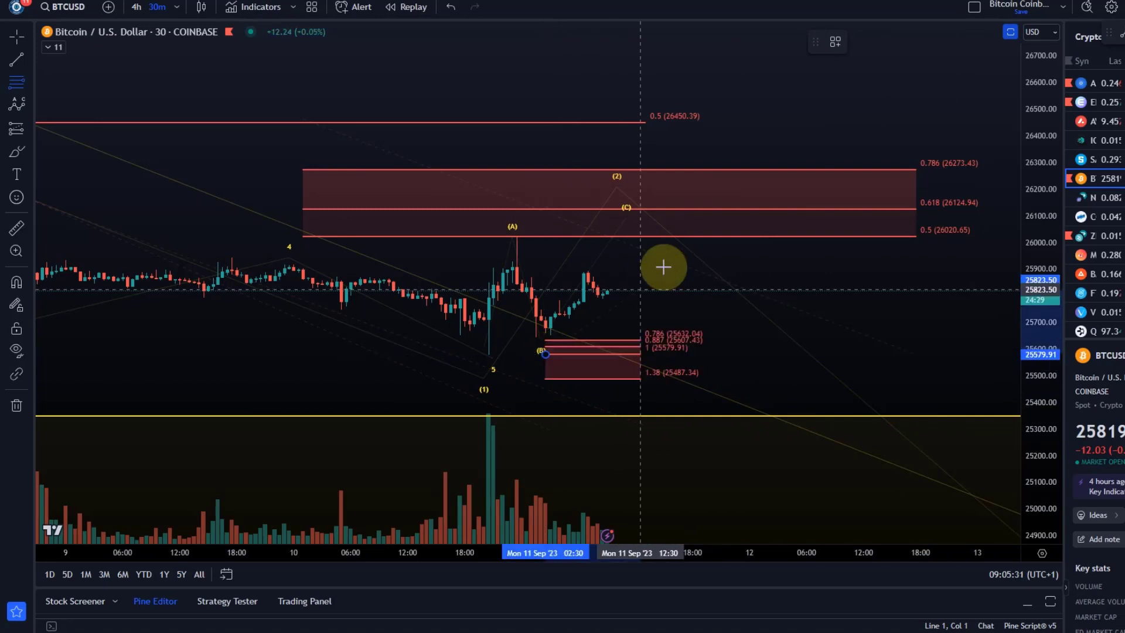
{"action": "left_click", "coordinate": [655, 237]}
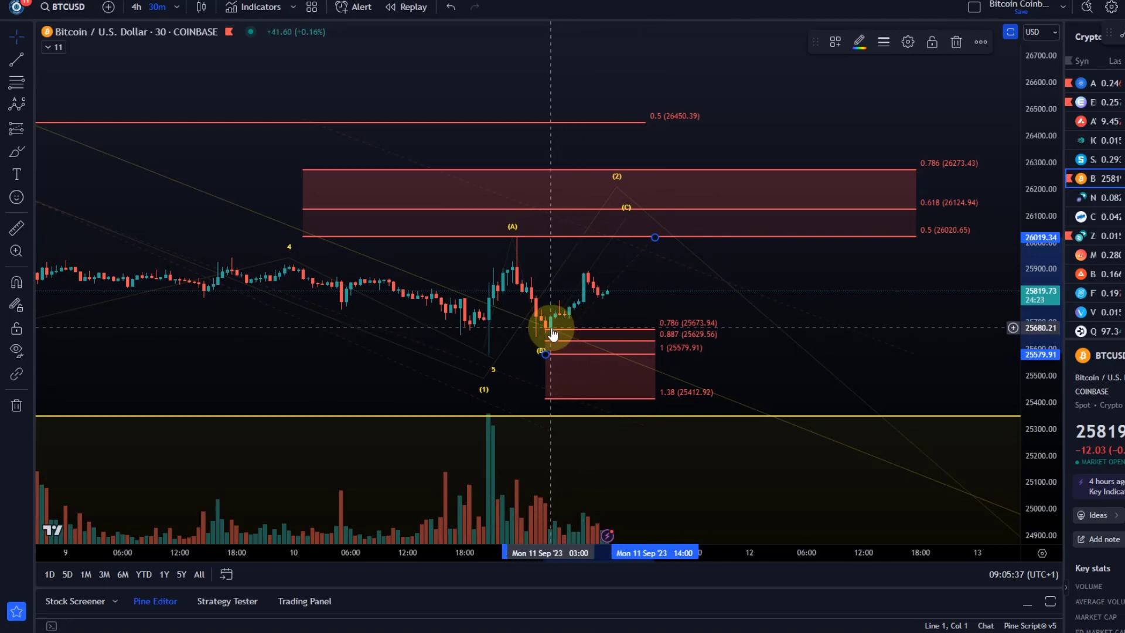
{"action": "key", "text": "Left"}
{"action": "key", "text": "Left"}
{"action": "key", "text": "Left"}
{"action": "key", "text": "Left"}
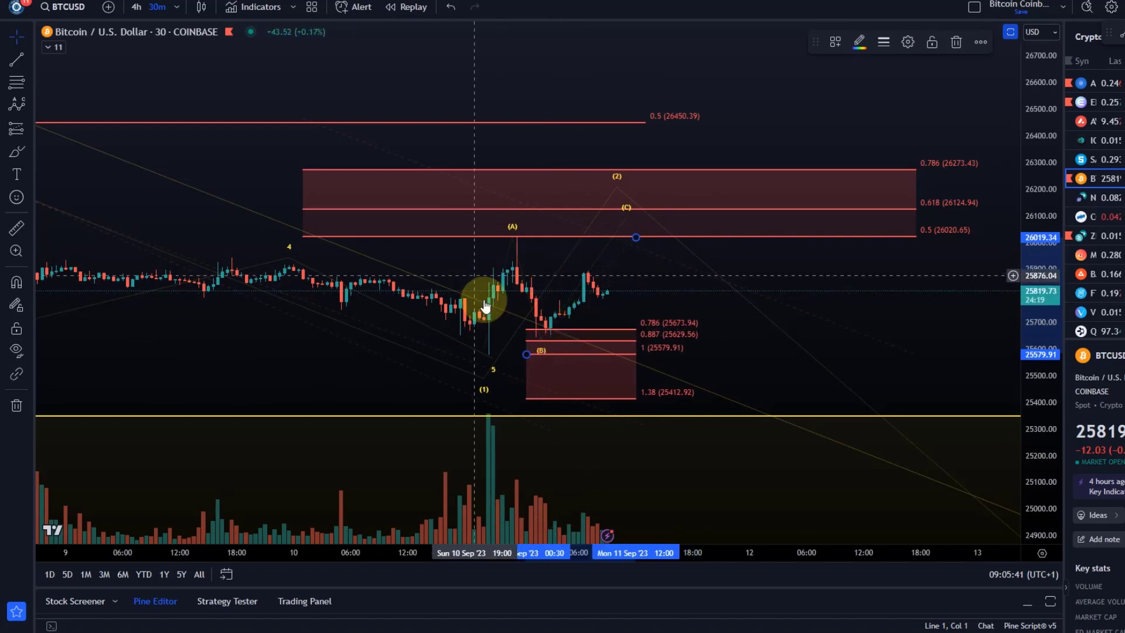
{"action": "left_click", "coordinate": [635, 278]}
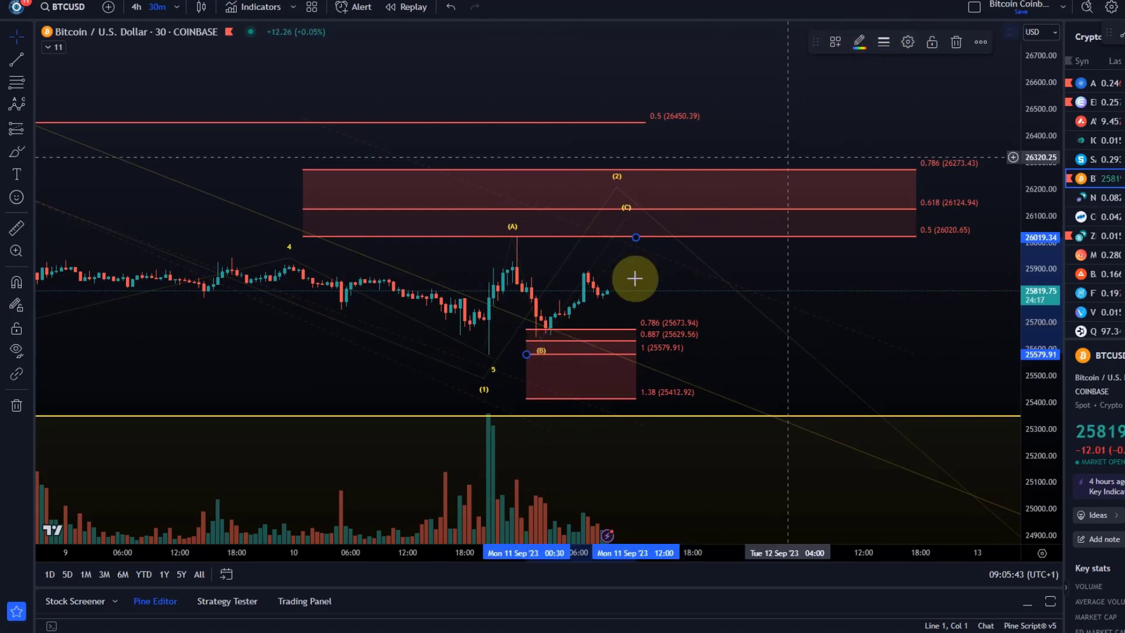
- Apply the 'Wave 2 retracements, orange' template to the lower Fib retracement
{"action": "scroll", "coordinate": [683, 319], "scroll_direction": "down", "scroll_amount": 2}
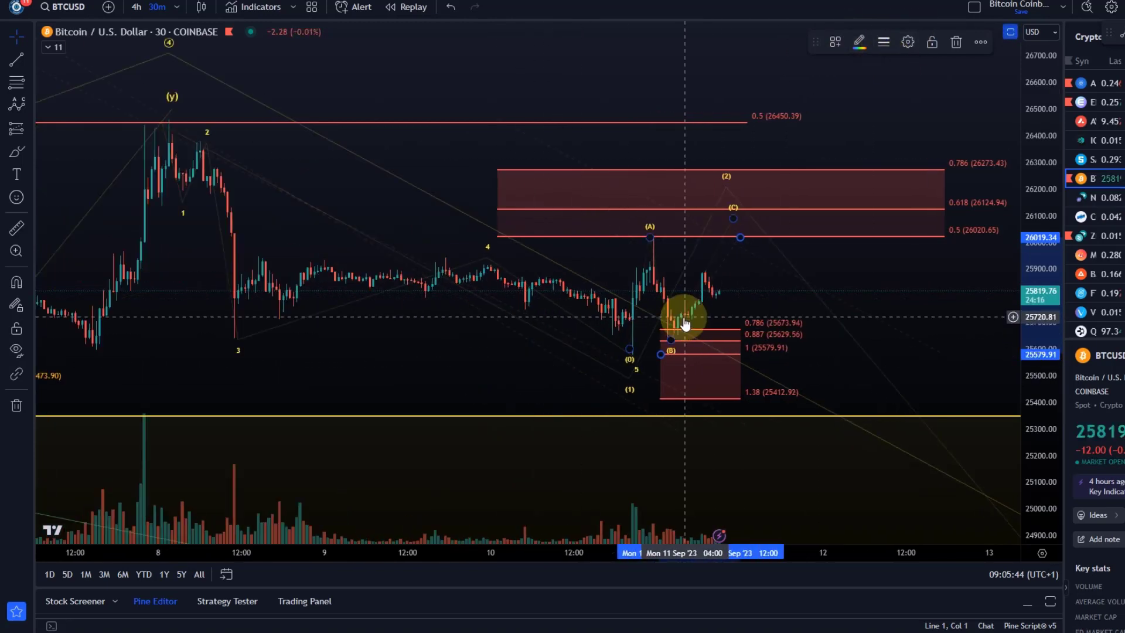
{"action": "left_click", "coordinate": [741, 334]}
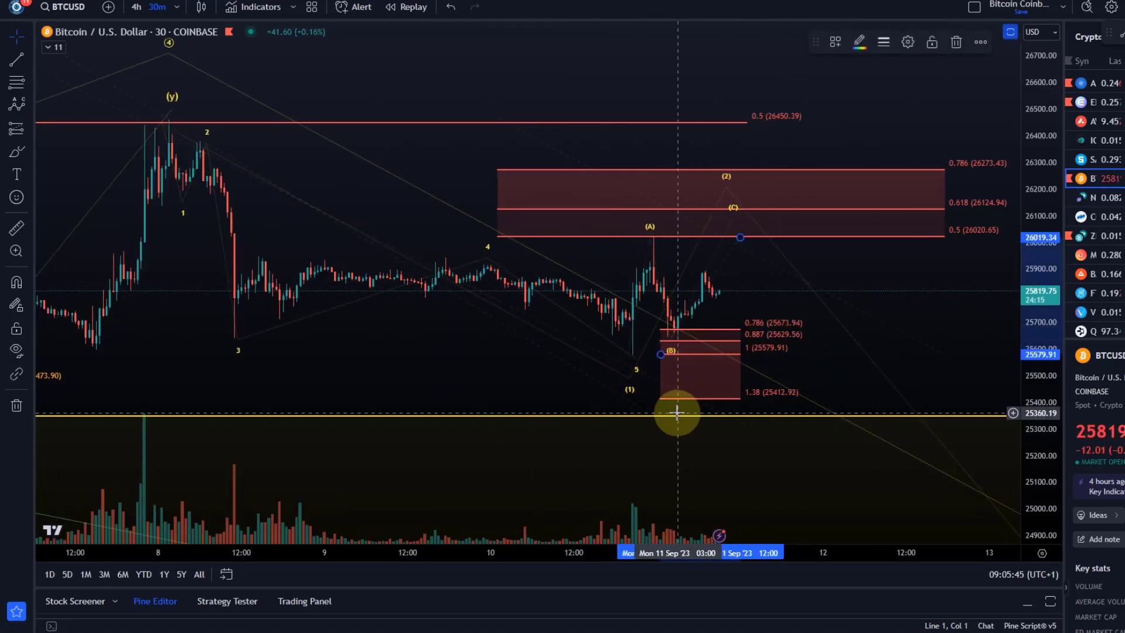
{"action": "left_click", "coordinate": [834, 43]}
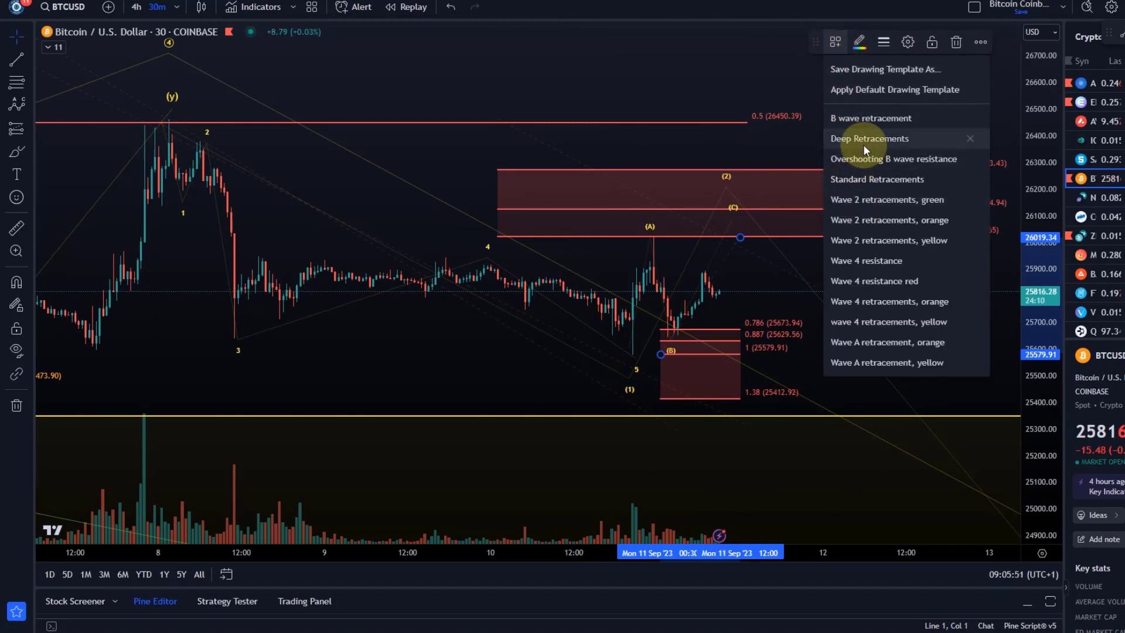
{"action": "left_click", "coordinate": [888, 228]}
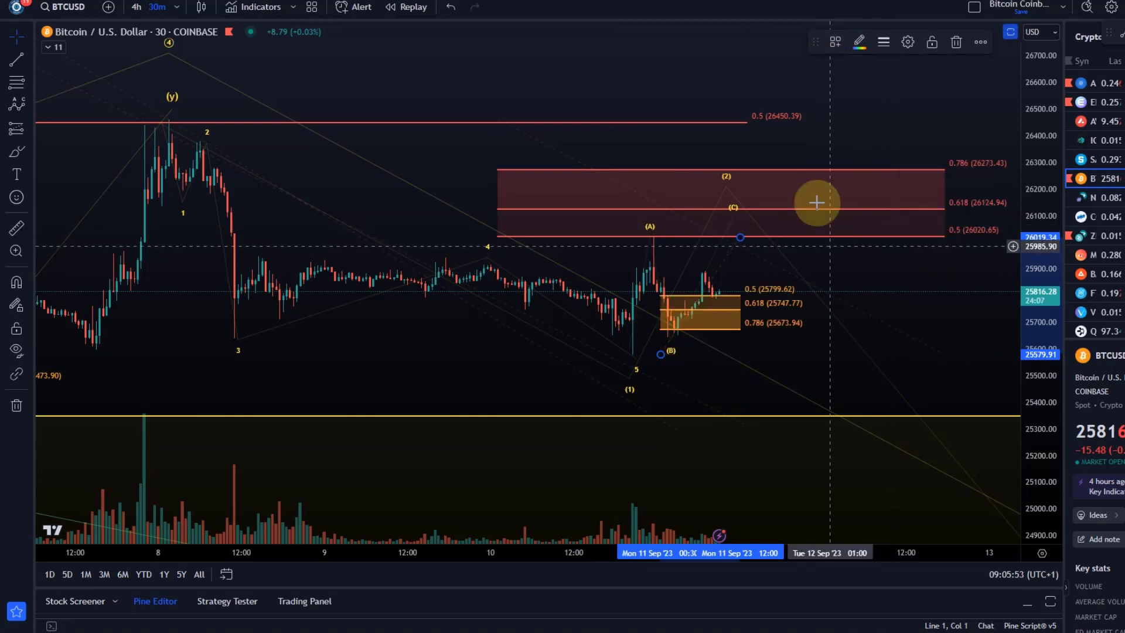
- In the Fib retracement settings, hide 0.5 and 0.618, show 0.887 and 1.38, then pan to view them
{"action": "left_click", "coordinate": [905, 47]}
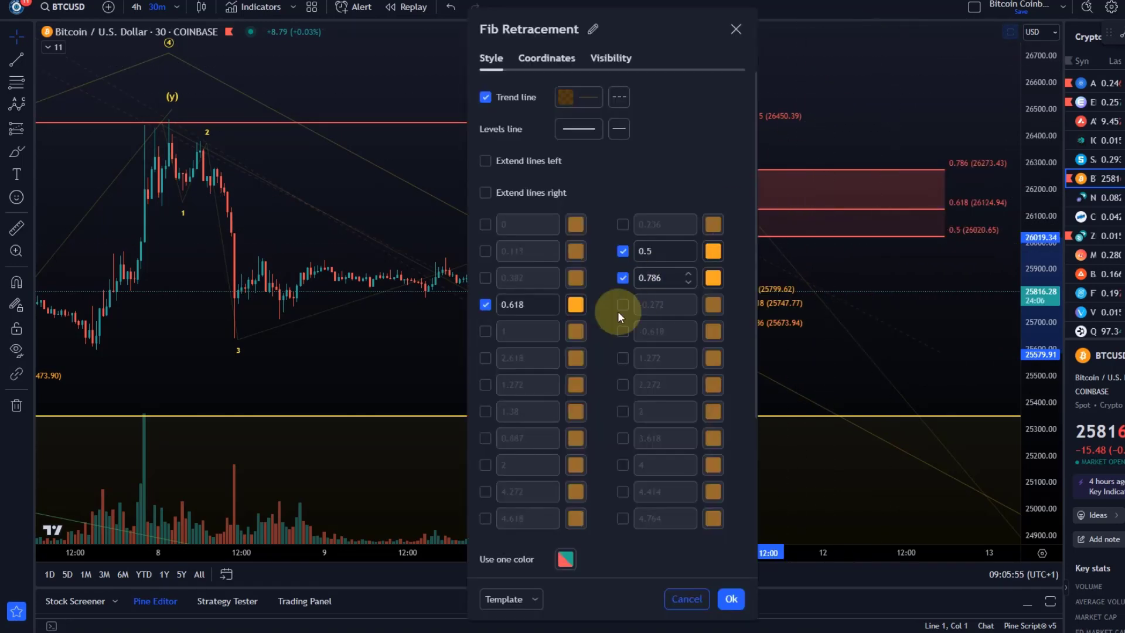
{"action": "left_click", "coordinate": [485, 304]}
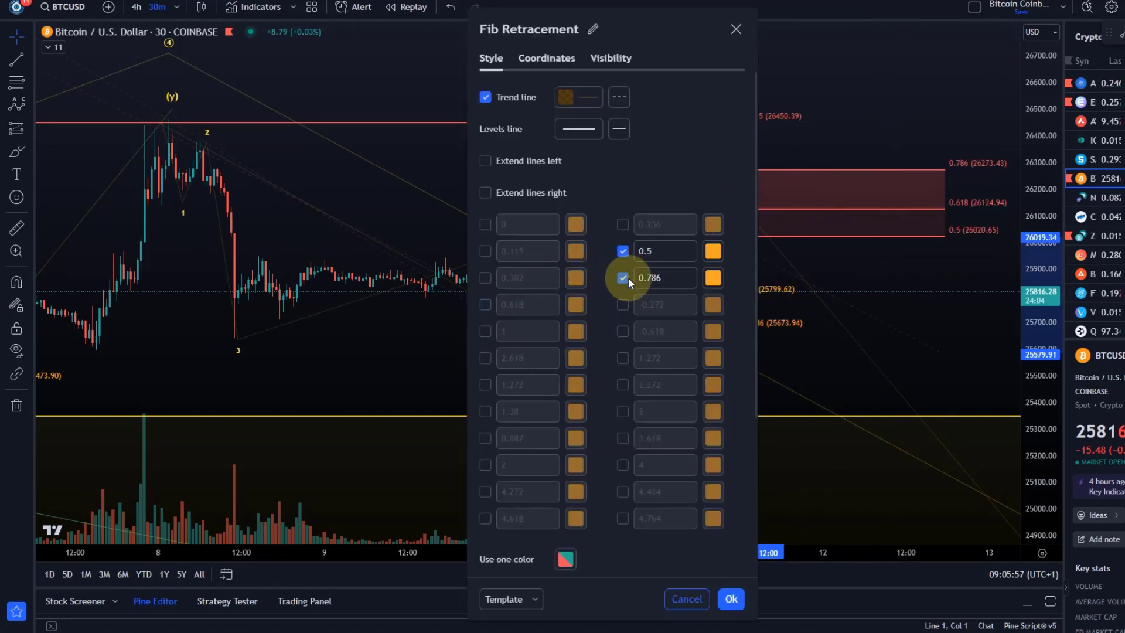
{"action": "left_click", "coordinate": [623, 249]}
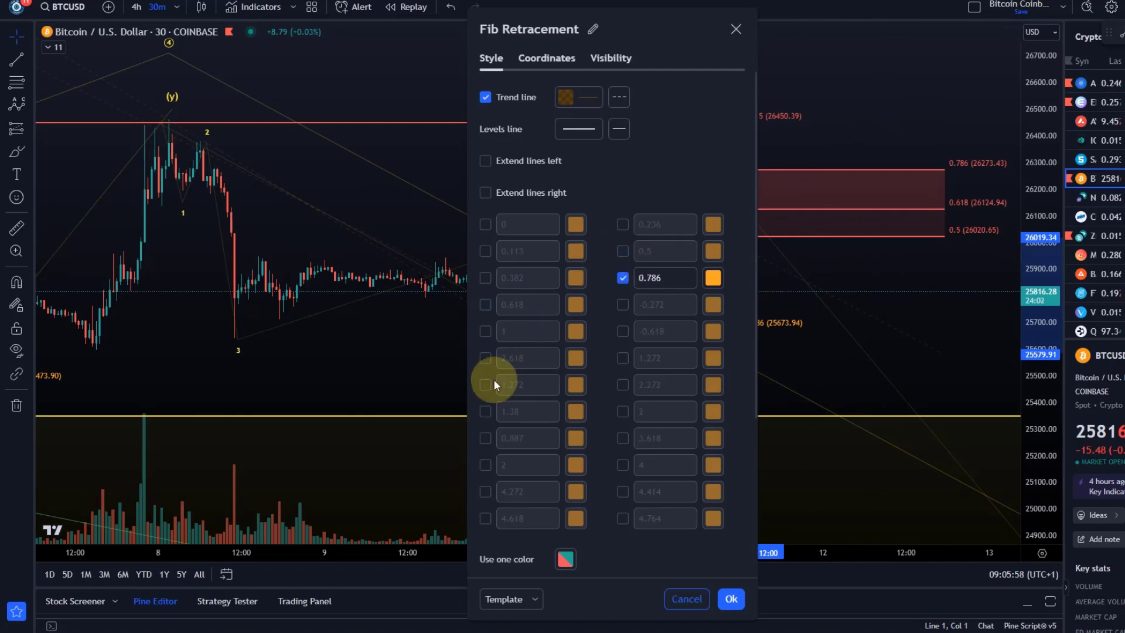
{"action": "left_click", "coordinate": [486, 439]}
{"action": "left_click", "coordinate": [486, 411]}
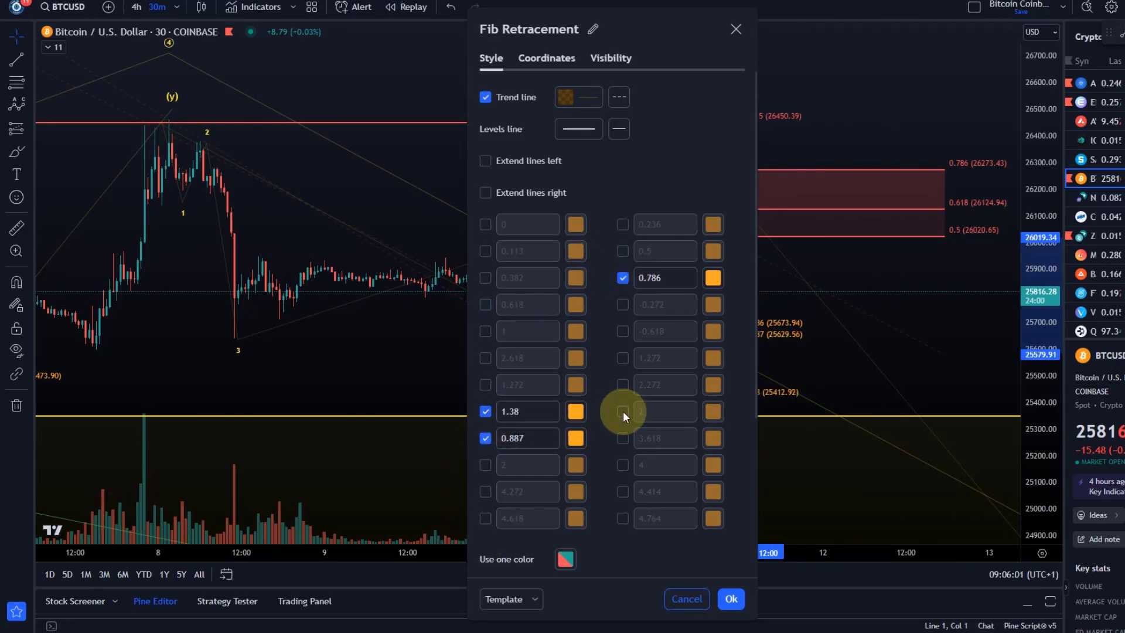
{"action": "left_click", "coordinate": [730, 600]}
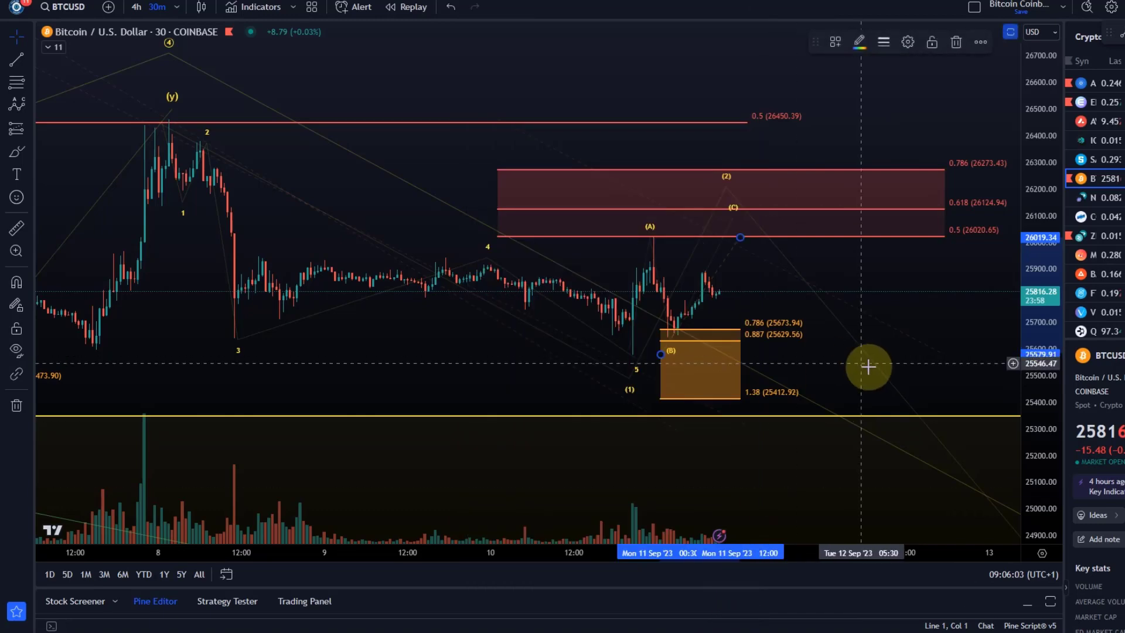
{"action": "left_click_drag", "start_coordinate": [801, 344], "coordinate": [603, 384]}
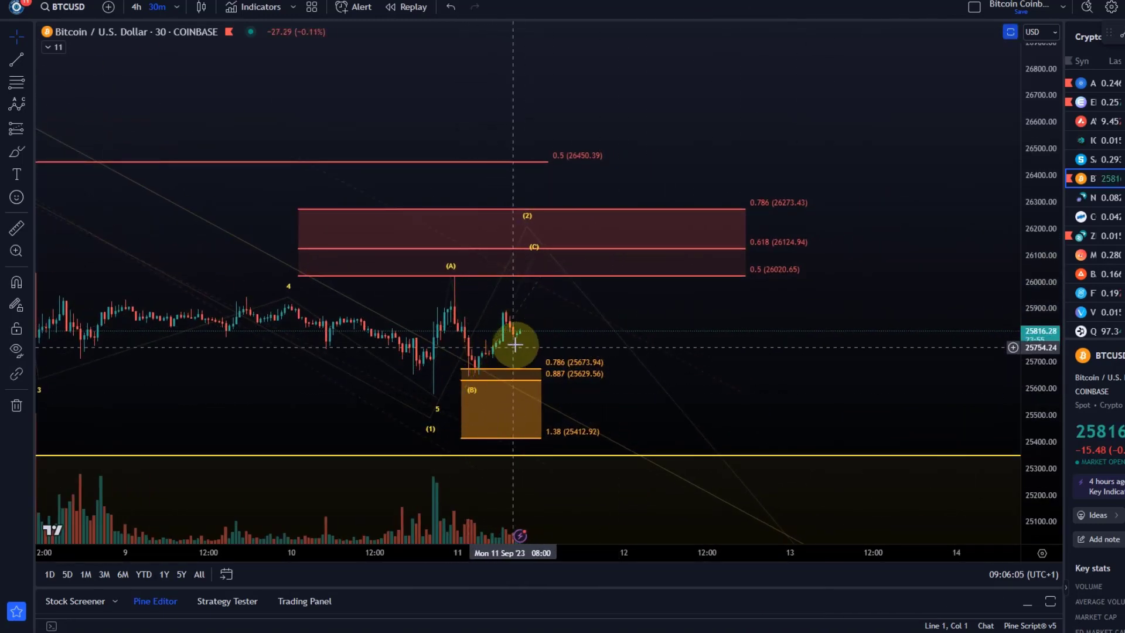
- Put (B) on the 0.887 level and lift (C) and wave (2) into the red 0.618–0.786 zone
{"action": "scroll", "coordinate": [506, 422], "scroll_direction": "down", "scroll_amount": 5}
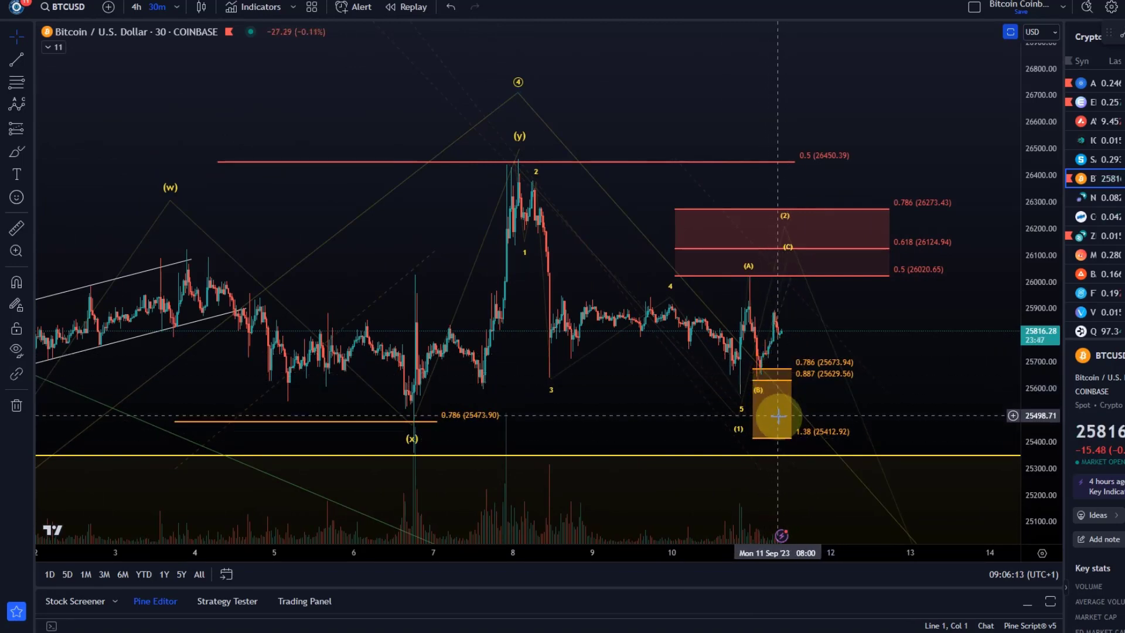
{"action": "mouse_move", "coordinate": [759, 390]}
{"action": "left_mouse_down"}
{"action": "mouse_move", "coordinate": [793, 439]}
{"action": "mouse_move", "coordinate": [760, 375]}
{"action": "left_mouse_up"}
{"action": "scroll", "coordinate": [817, 304], "scroll_direction": "up", "scroll_amount": 5}
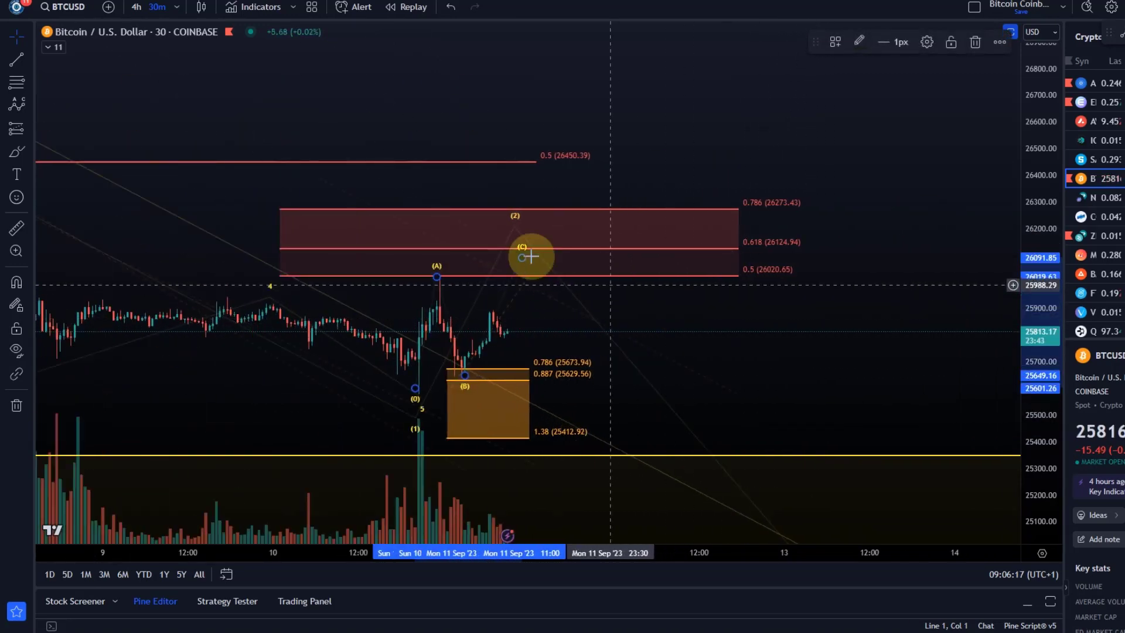
{"action": "mouse_move", "coordinate": [523, 258]}
{"action": "left_mouse_down"}
{"action": "mouse_move", "coordinate": [648, 254]}
{"action": "mouse_move", "coordinate": [522, 237]}
{"action": "mouse_move", "coordinate": [545, 251]}
{"action": "mouse_move", "coordinate": [536, 248]}
{"action": "left_mouse_up"}
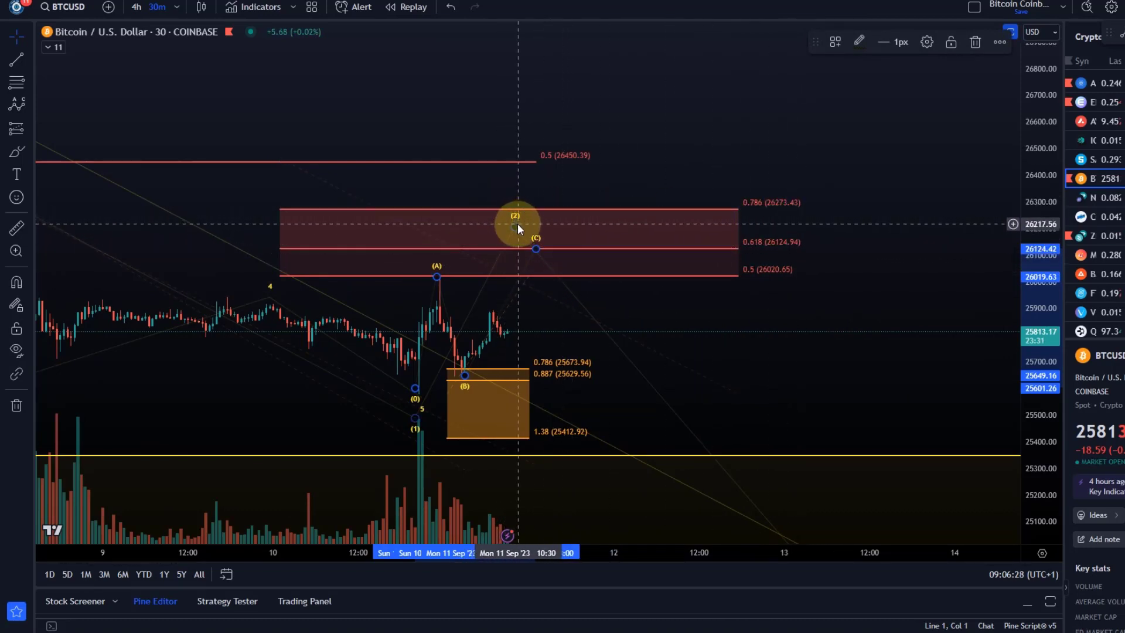
{"action": "left_click_drag", "start_coordinate": [516, 227], "coordinate": [556, 220]}
{"action": "left_click_drag", "start_coordinate": [382, 294], "coordinate": [444, 249]}
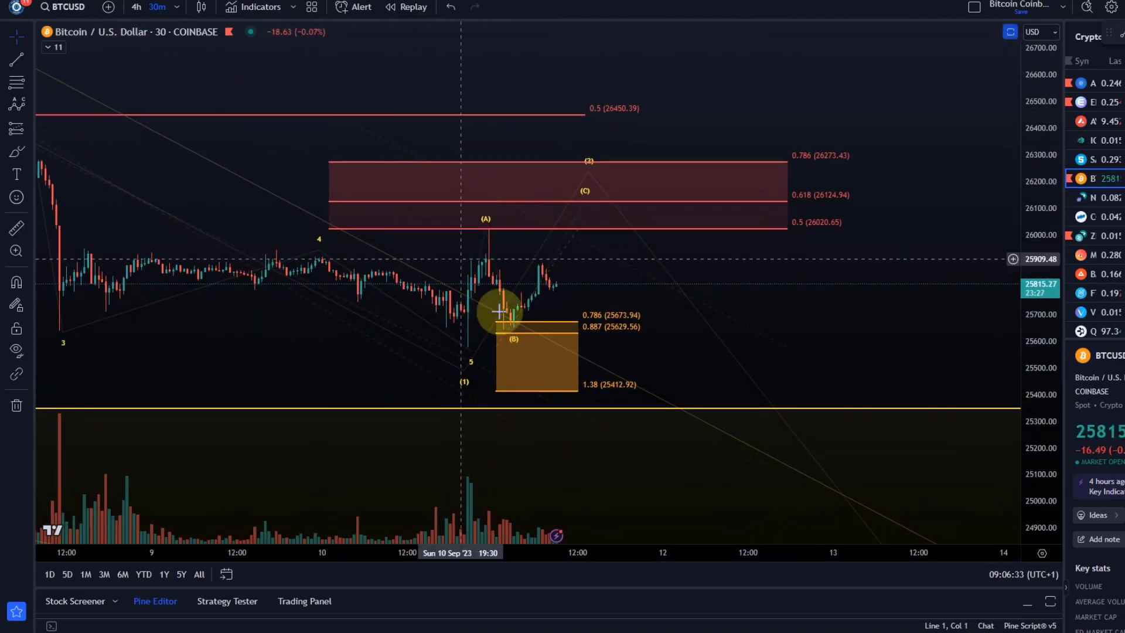
- Draw a trend-based Fib extension from the wave low to (A)
{"action": "left_click", "coordinate": [27, 106]}
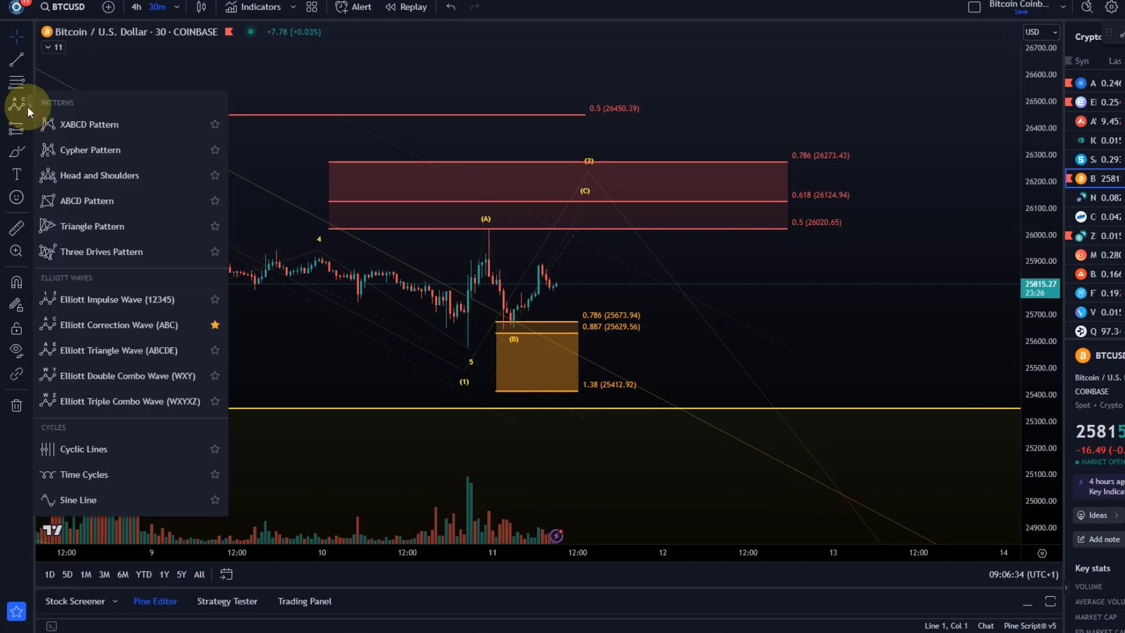
{"action": "left_click", "coordinate": [29, 82]}
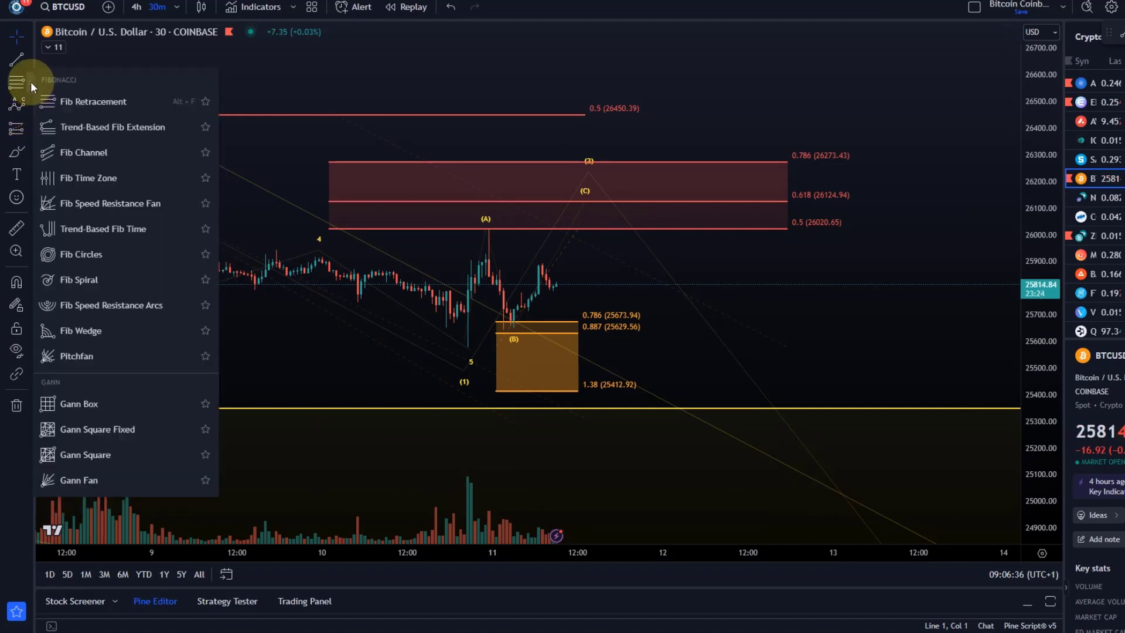
{"action": "left_click", "coordinate": [111, 126]}
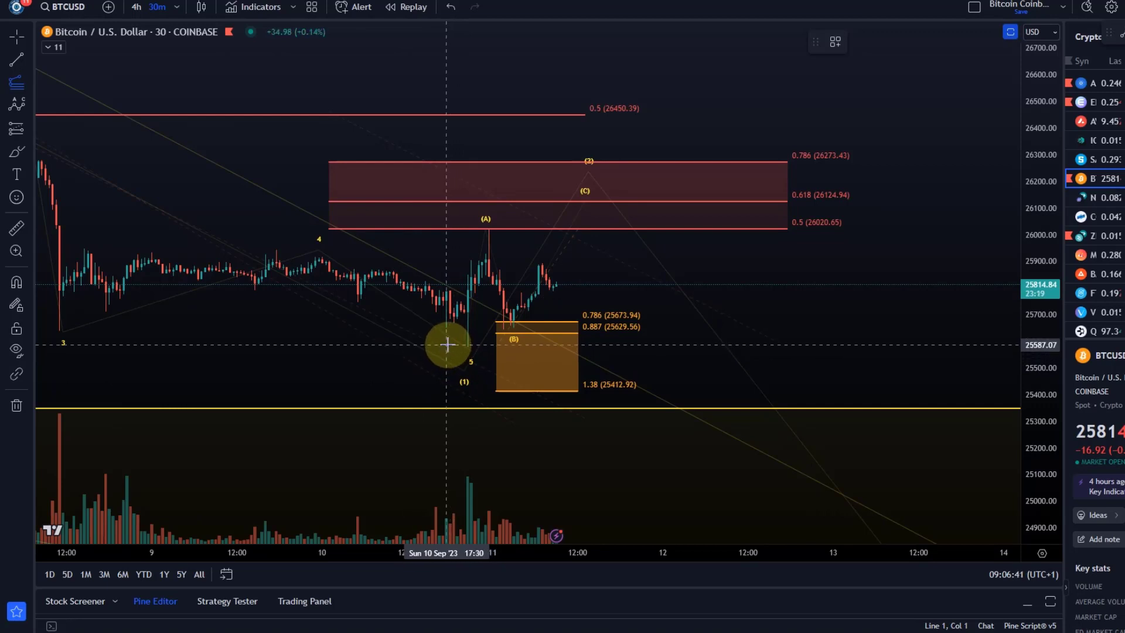
{"action": "mouse_move", "coordinate": [452, 346]}
{"action": "left_mouse_down"}
{"action": "mouse_move", "coordinate": [467, 226]}
{"action": "mouse_move", "coordinate": [754, 297]}
{"action": "mouse_move", "coordinate": [704, 326]}
{"action": "left_mouse_up"}
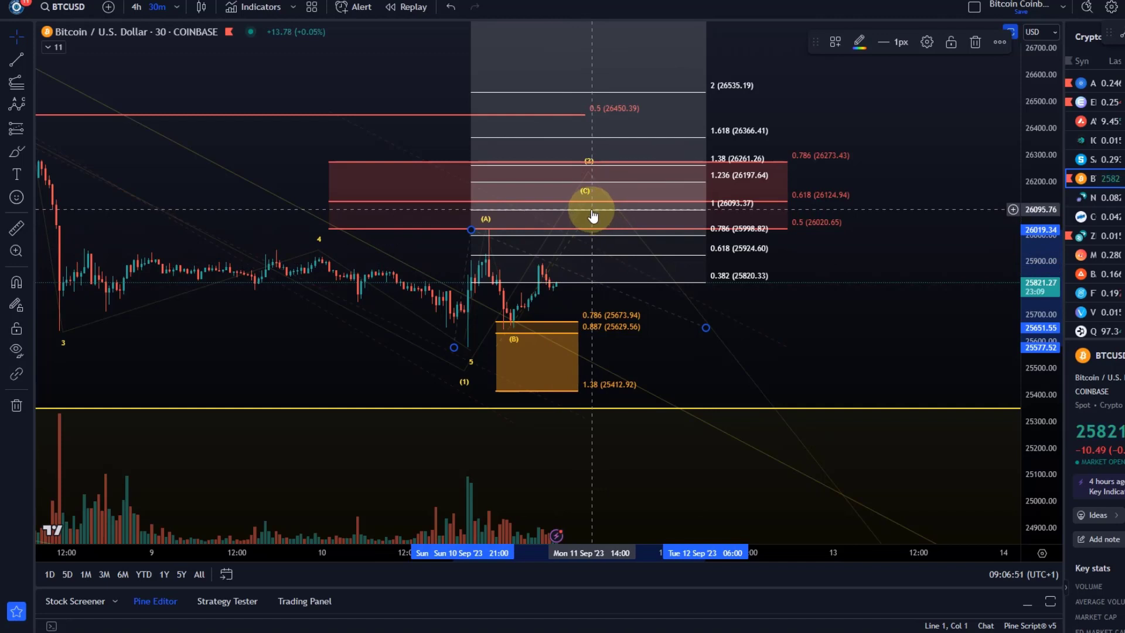
- Add a horizontal line at 26095.76 and delete the trial Fib extension
{"action": "left_click", "coordinate": [1013, 209]}
{"action": "left_click", "coordinate": [916, 324]}
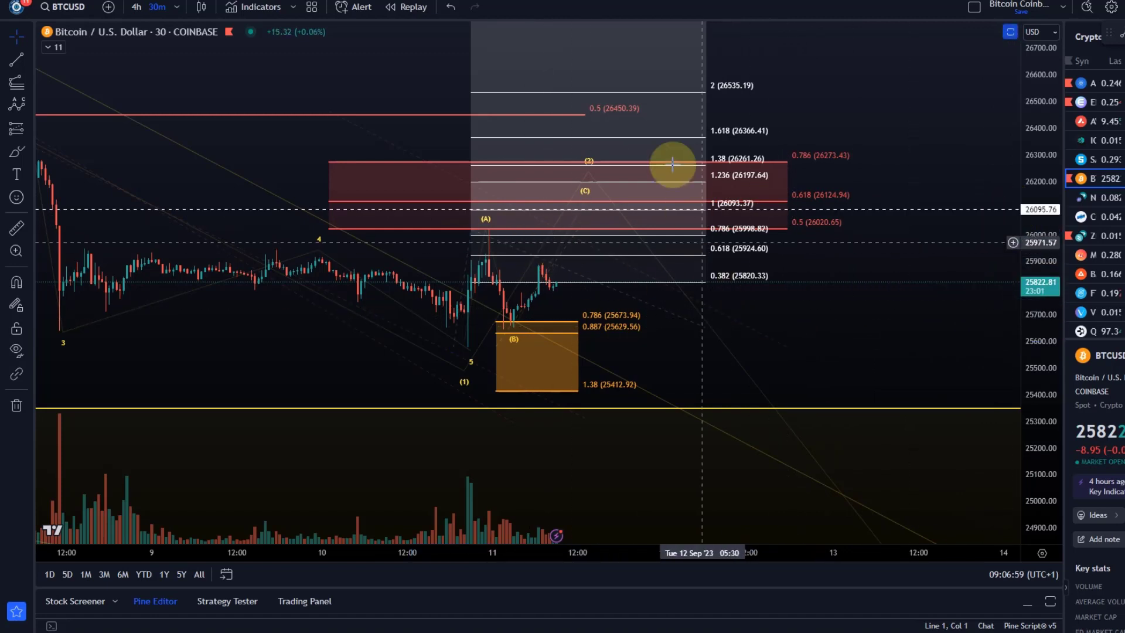
{"action": "scroll", "coordinate": [582, 150], "scroll_direction": "down", "scroll_amount": 3}
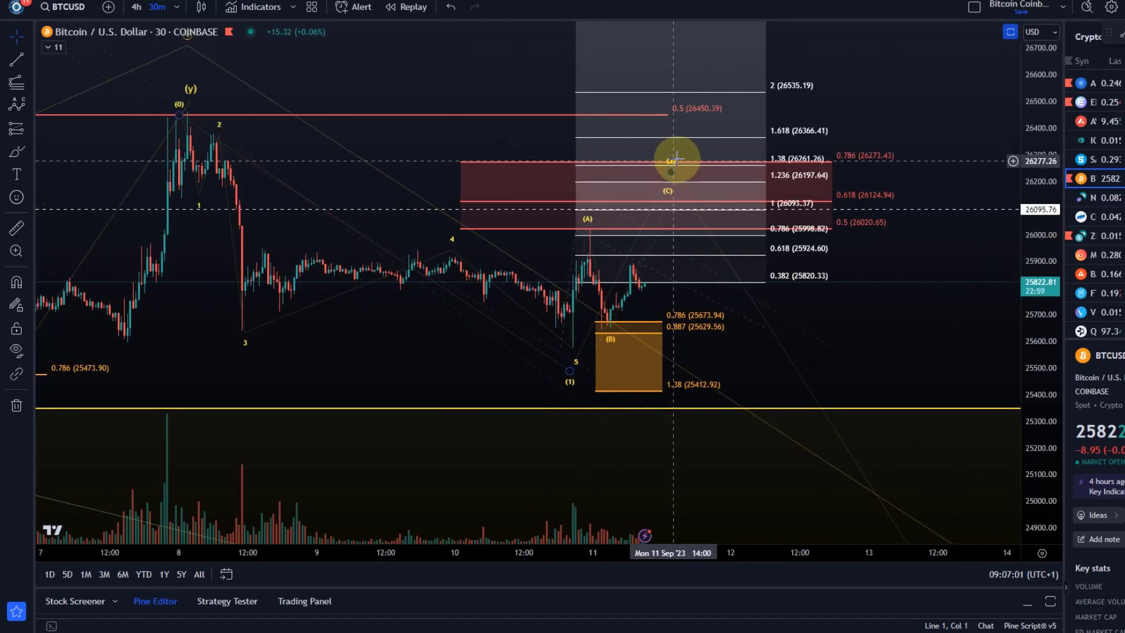
{"action": "left_click", "coordinate": [664, 142]}
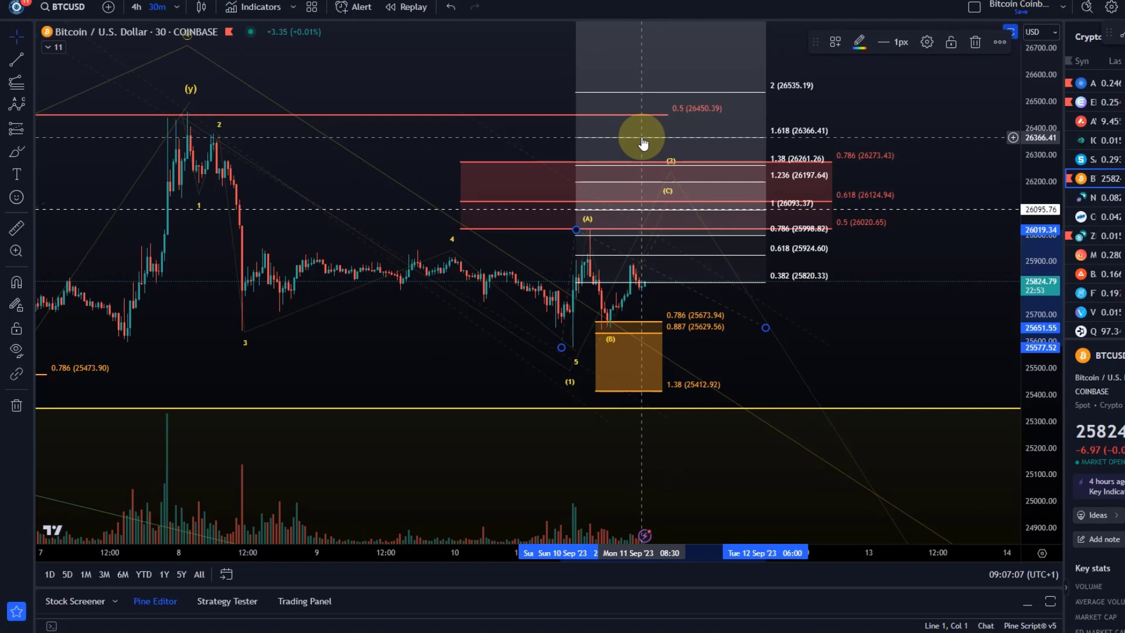
{"action": "key", "text": "Delete"}
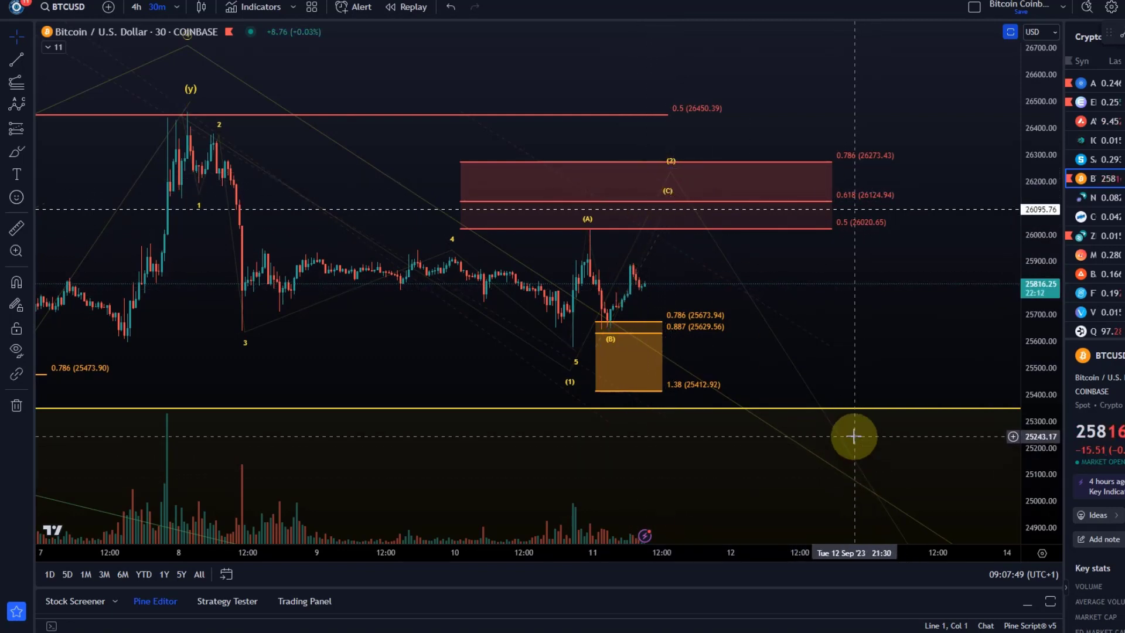
{"action": "scroll", "coordinate": [854, 436], "scroll_direction": "down", "scroll_amount": 5}
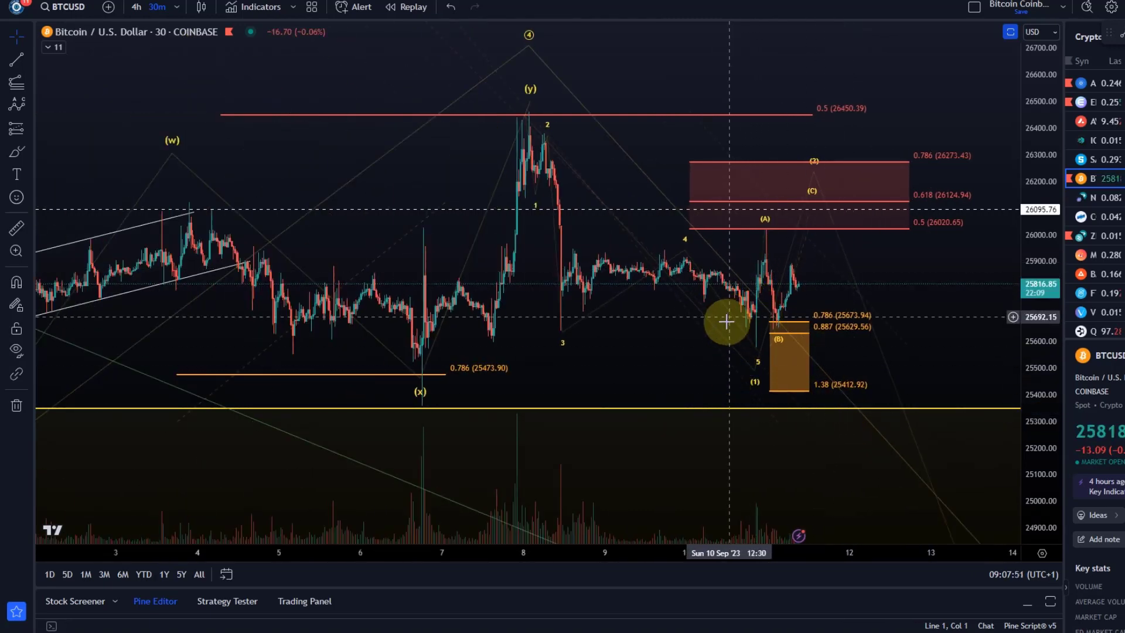
- Compress the price scale and shift projected wave (4) lower and later, then recentre the chart
{"action": "left_click_drag", "start_coordinate": [715, 346], "coordinate": [643, 307]}
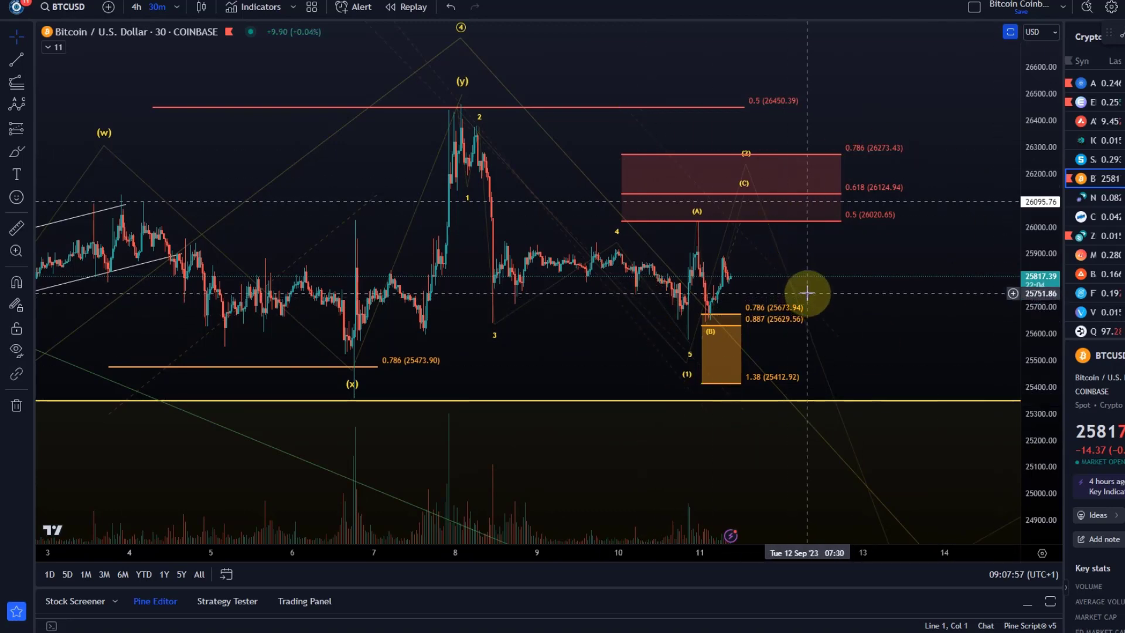
{"action": "scroll", "coordinate": [721, 306], "scroll_direction": "down", "scroll_amount": 4}
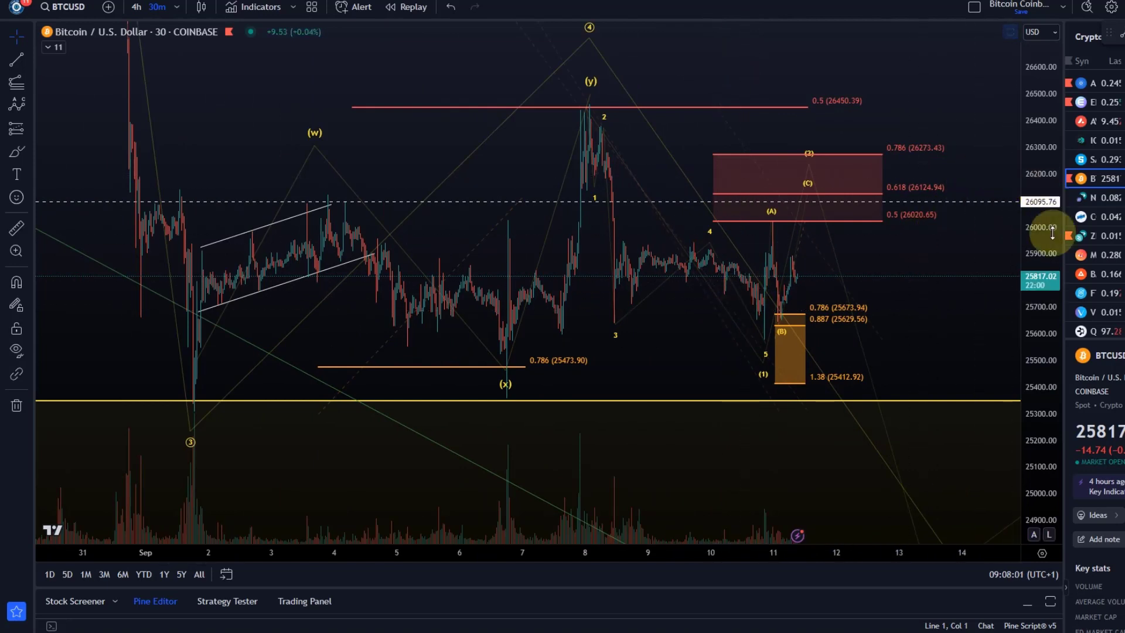
{"action": "left_click_drag", "start_coordinate": [1044, 234], "coordinate": [808, 293]}
{"action": "mouse_move", "coordinate": [589, 142]}
{"action": "left_mouse_down"}
{"action": "mouse_move", "coordinate": [809, 217]}
{"action": "mouse_move", "coordinate": [793, 191]}
{"action": "mouse_move", "coordinate": [613, 161]}
{"action": "mouse_move", "coordinate": [587, 143]}
{"action": "left_mouse_up"}
{"action": "scroll", "coordinate": [592, 140], "scroll_direction": "down", "scroll_amount": 3}
{"action": "left_click_drag", "start_coordinate": [722, 110], "coordinate": [623, 161]}
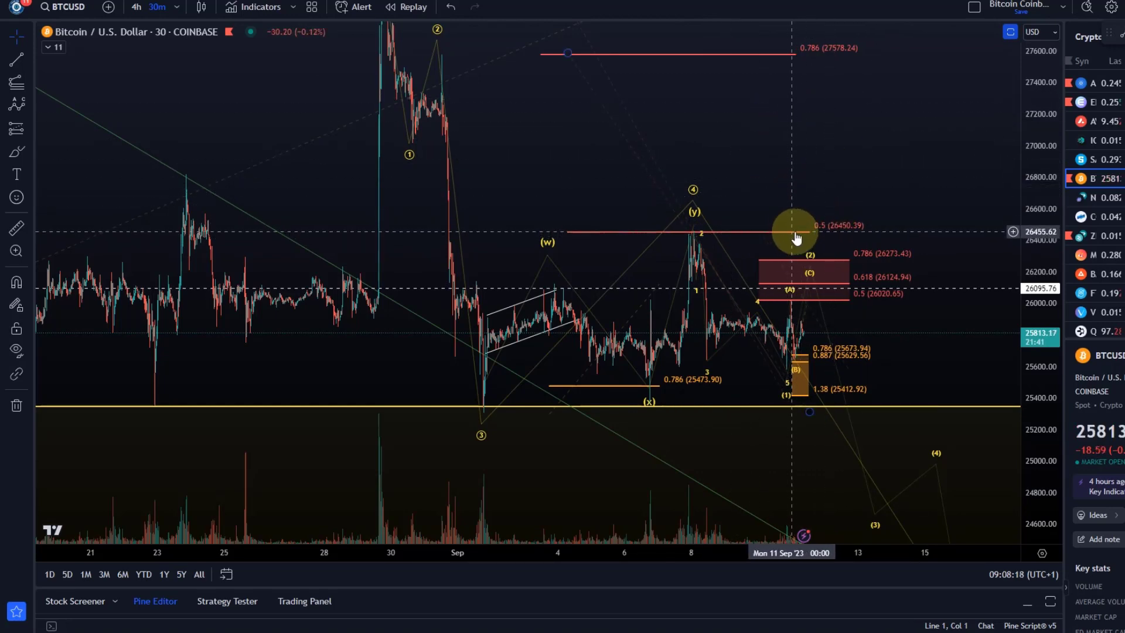
{"action": "mouse_move", "coordinate": [844, 192]}
{"action": "left_mouse_down"}
{"action": "mouse_move", "coordinate": [683, 131]}
{"action": "mouse_move", "coordinate": [696, 131]}
{"action": "left_mouse_up"}
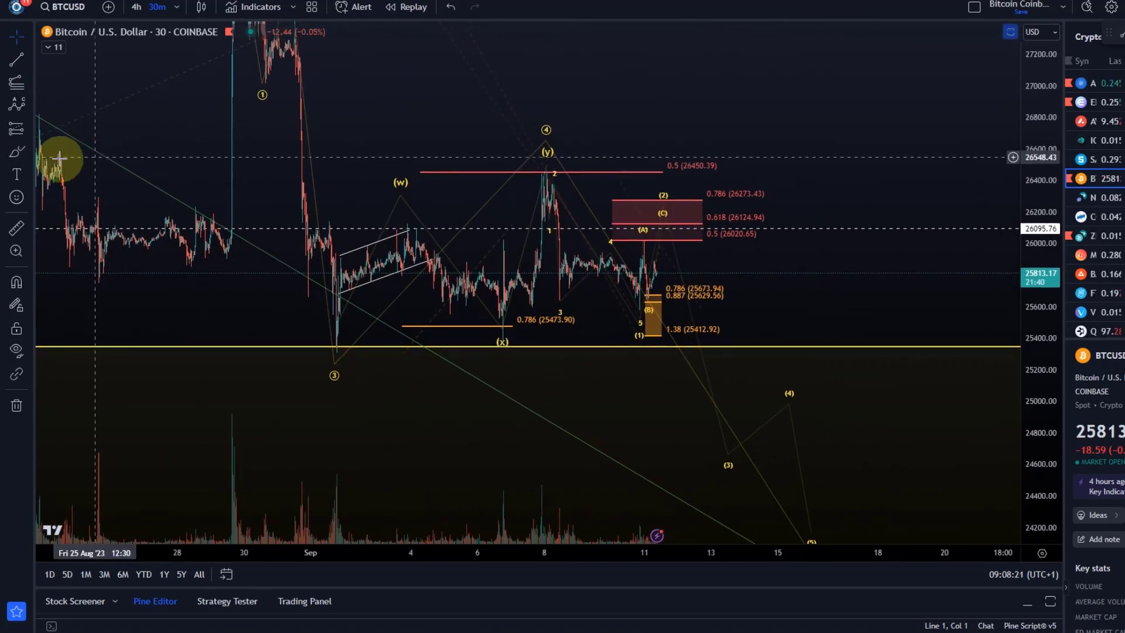
{"action": "left_click", "coordinate": [17, 153]}
{"action": "mouse_move", "coordinate": [598, 153]}
{"action": "left_mouse_down"}
{"action": "mouse_move", "coordinate": [534, 243]}
{"action": "mouse_move", "coordinate": [531, 335]}
{"action": "mouse_move", "coordinate": [641, 372]}
{"action": "mouse_move", "coordinate": [733, 249]}
{"action": "mouse_move", "coordinate": [645, 146]}
{"action": "mouse_move", "coordinate": [611, 159]}
{"action": "left_mouse_up"}
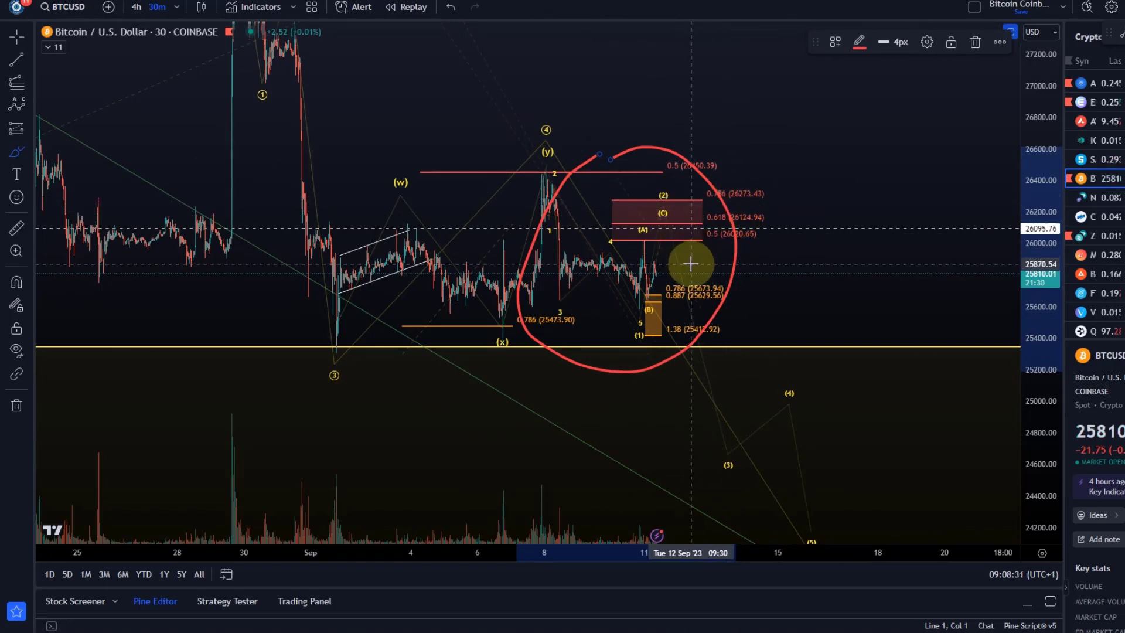
{"action": "key", "text": "Delete"}
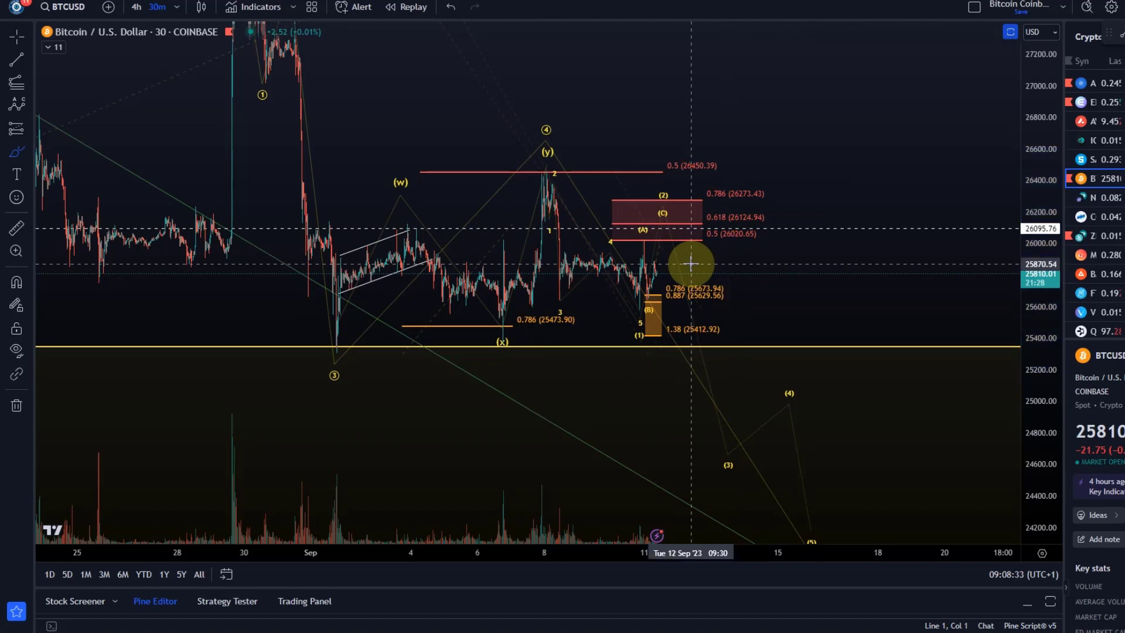
{"action": "mouse_move", "coordinate": [680, 225]}
{"action": "left_mouse_down"}
{"action": "mouse_move", "coordinate": [719, 287]}
{"action": "mouse_move", "coordinate": [734, 403]}
{"action": "left_mouse_up"}
{"action": "left_click_drag", "start_coordinate": [688, 399], "coordinate": [729, 448]}
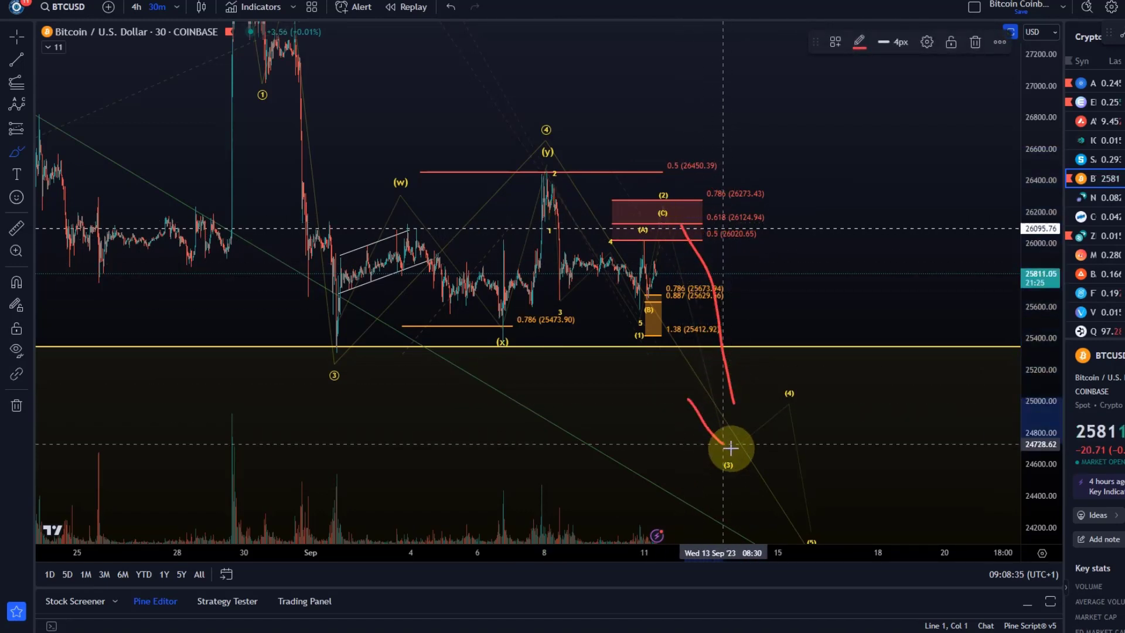
{"action": "left_click", "coordinate": [451, 8]}
{"action": "left_click", "coordinate": [474, 7]}
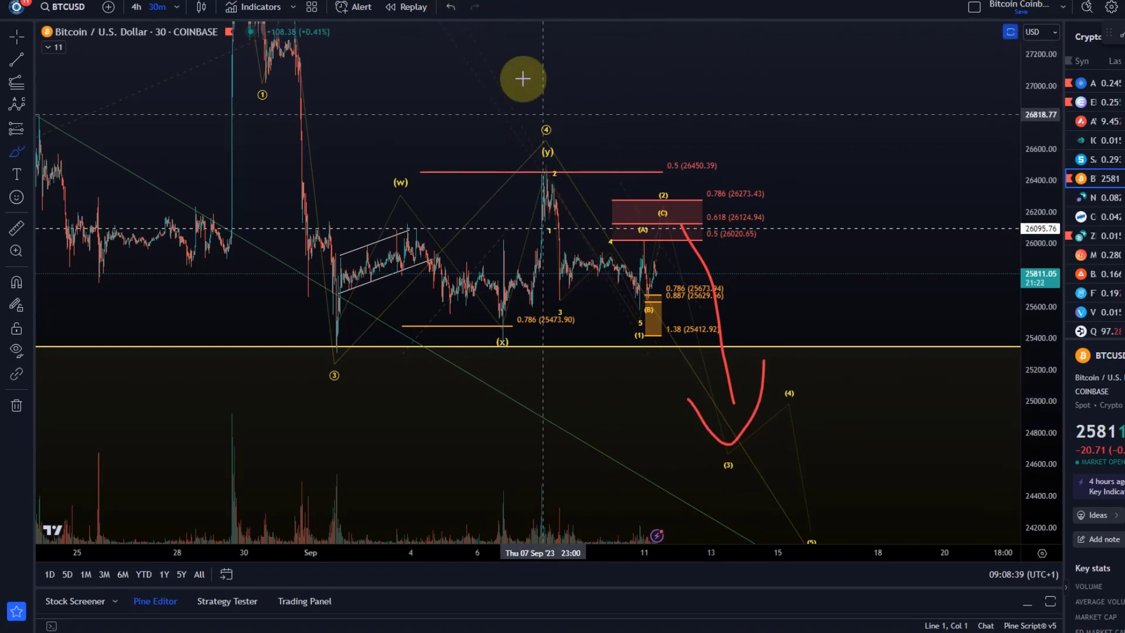
{"action": "left_click", "coordinate": [452, 7]}
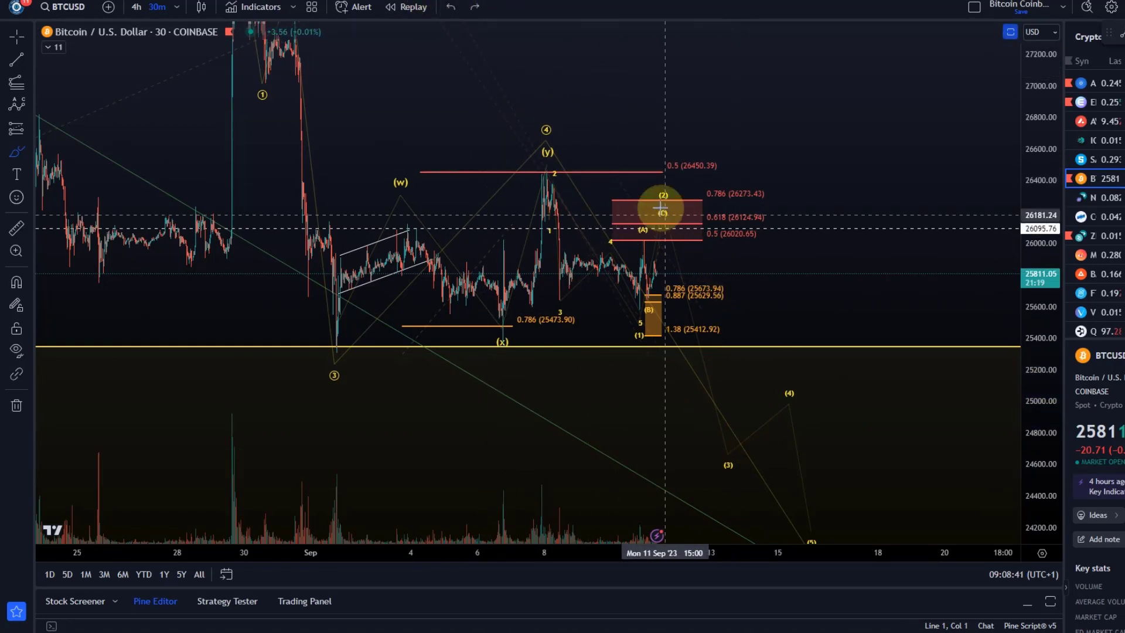